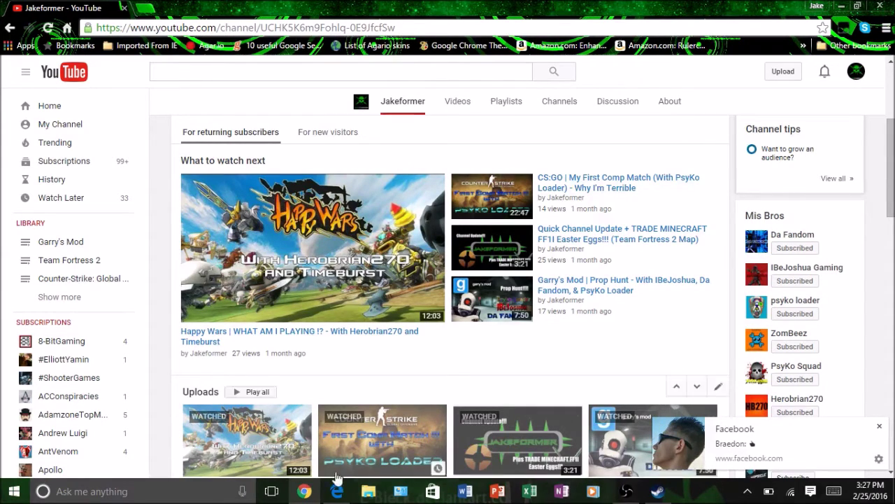
Look through the Jakeformer channel page in Chrome, from its banner and related channels down to the video sections.
click(334, 494)
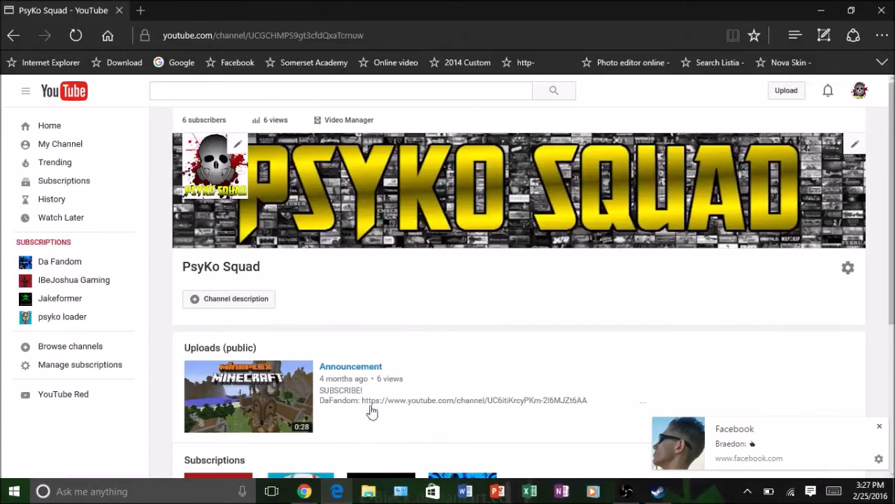
click(303, 494)
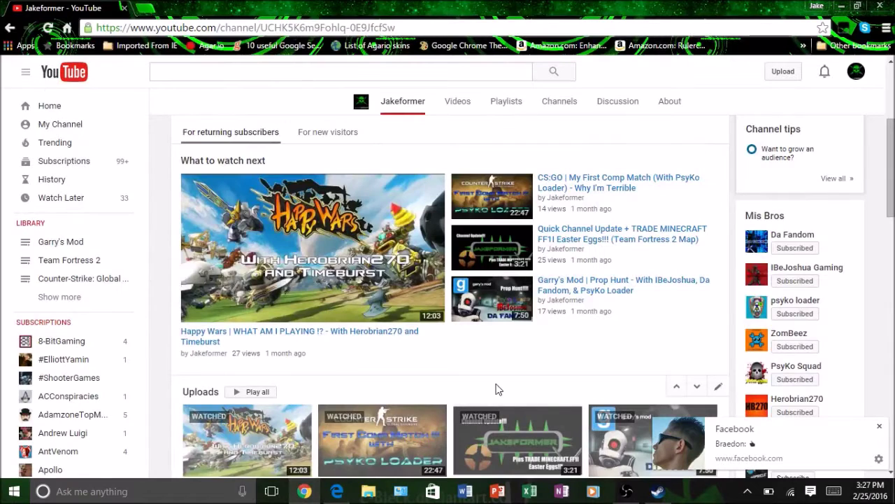
scroll(525, 245, up, 3)
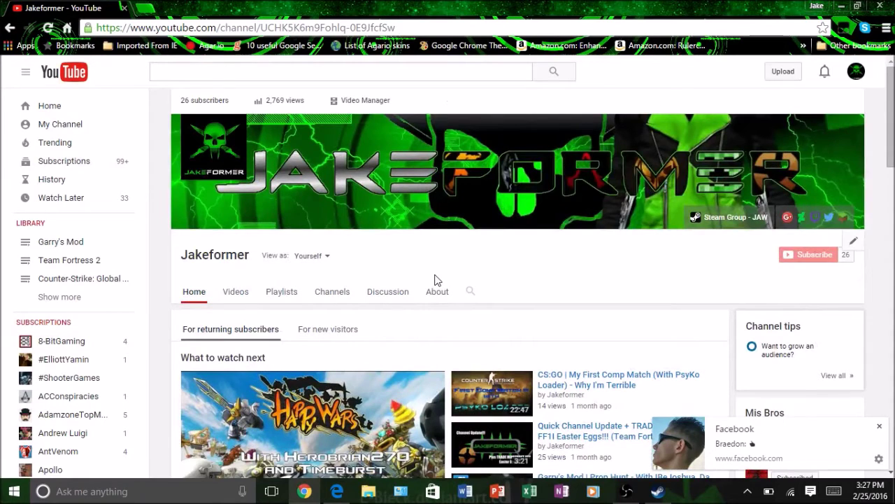
scroll(439, 280, down, 4)
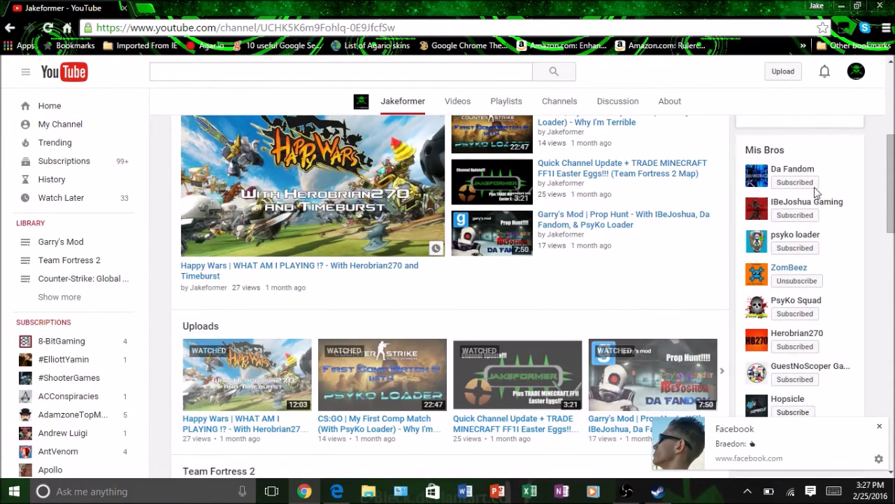
scroll(231, 206, up, 4)
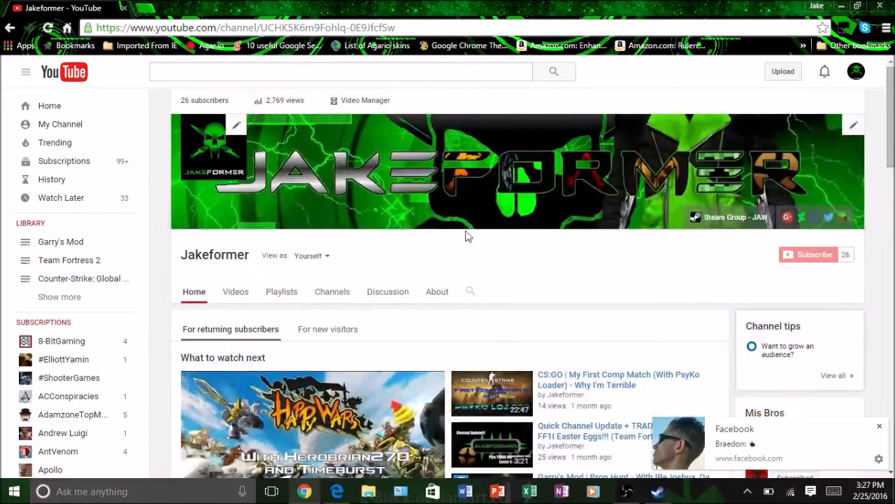
scroll(598, 242, down, 10)
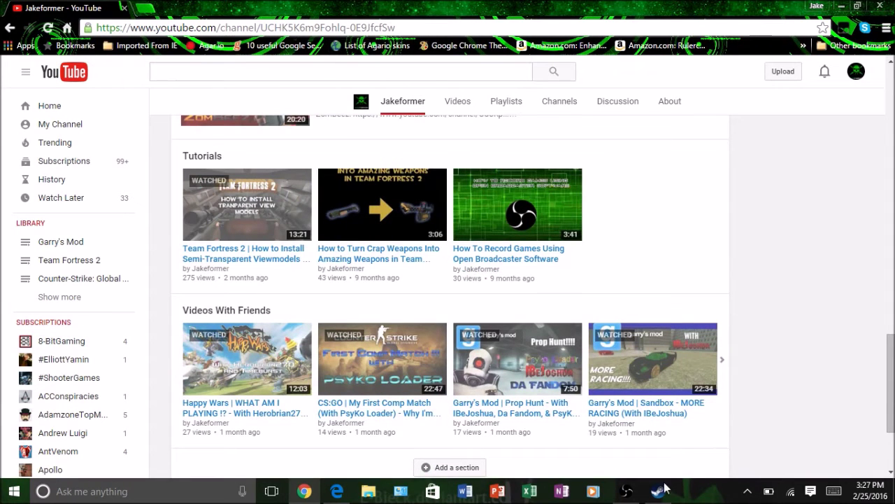
Switch to Microsoft Edge and open the PsyKo Squad channel's status and features page in Creator Studio.
click(337, 491)
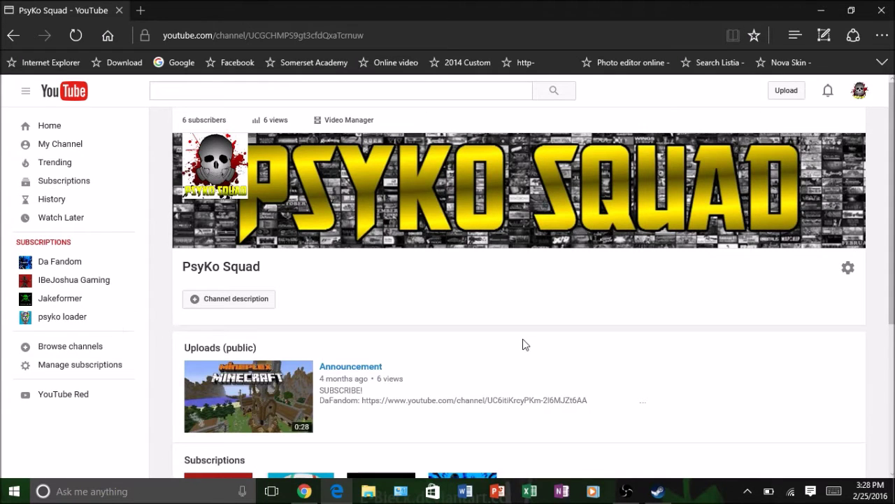
scroll(523, 341, down, 3)
scroll(523, 341, up, 4)
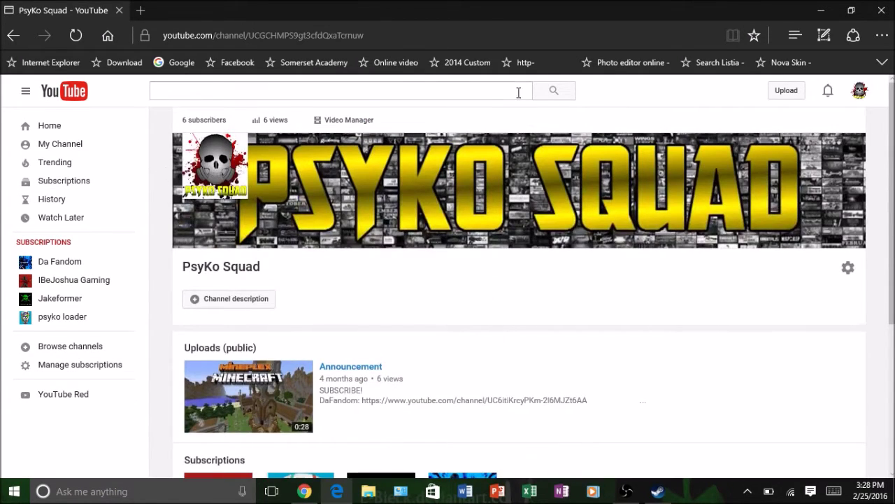
mouse_move(644, 142)
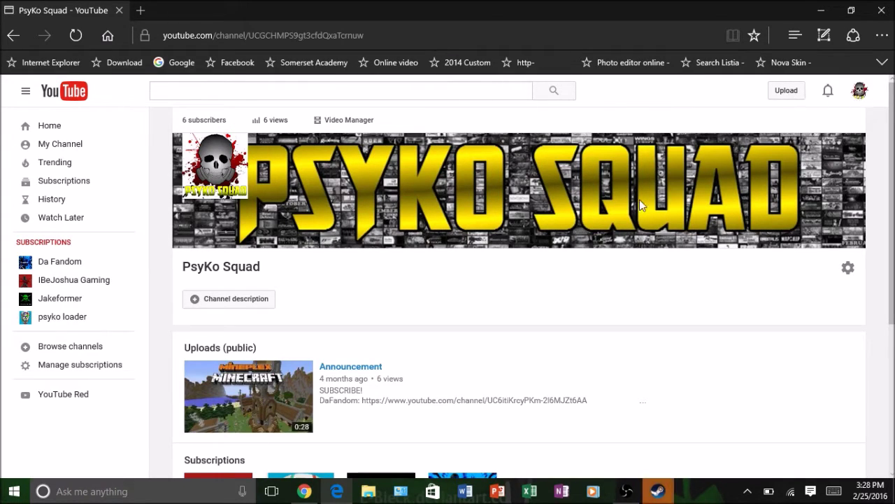
click(328, 122)
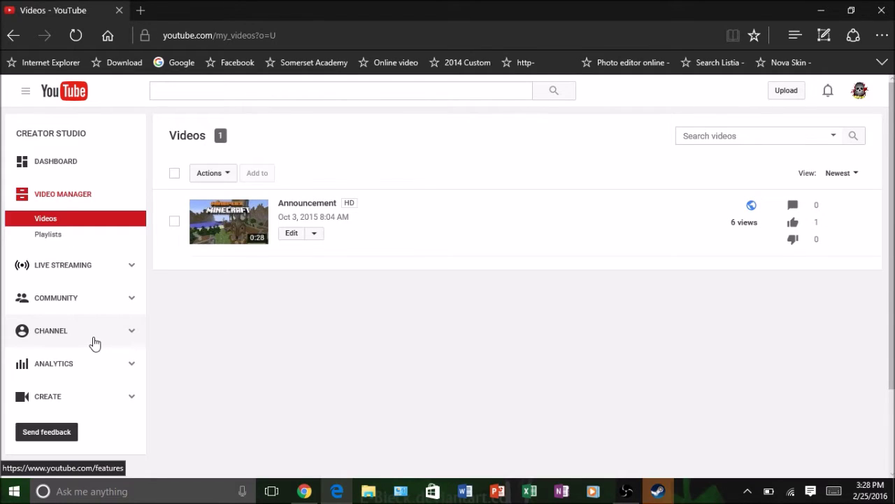
click(96, 343)
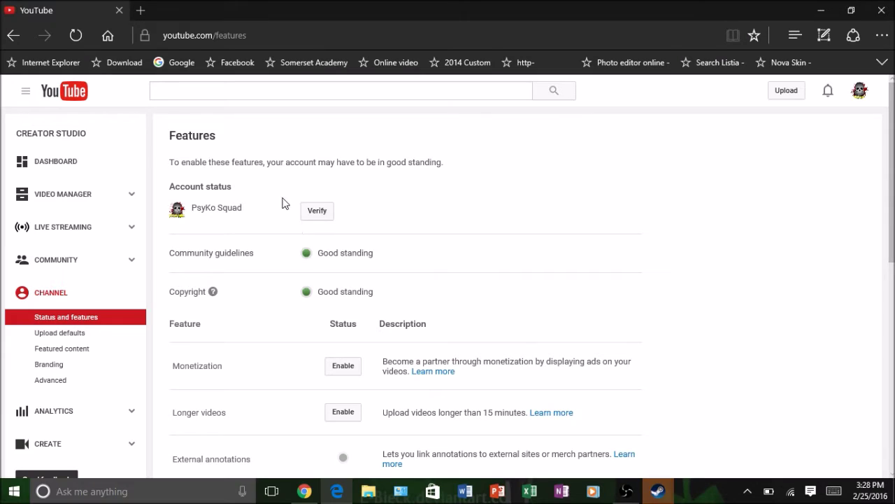
Start account verification for the United States by automated voice message and submit the phone number.
click(313, 218)
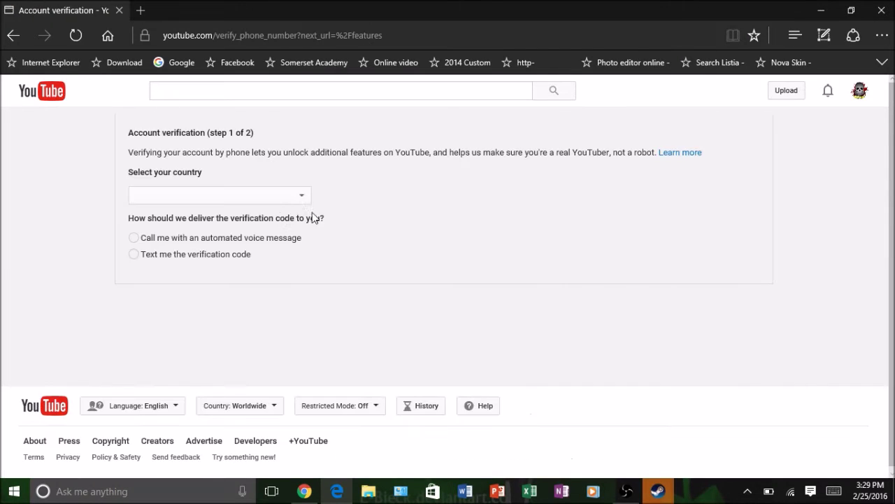
click(133, 239)
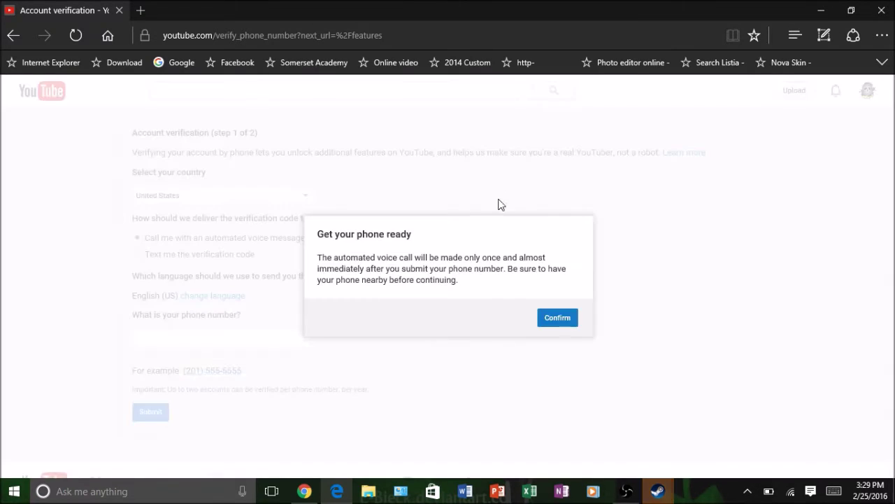
click(557, 319)
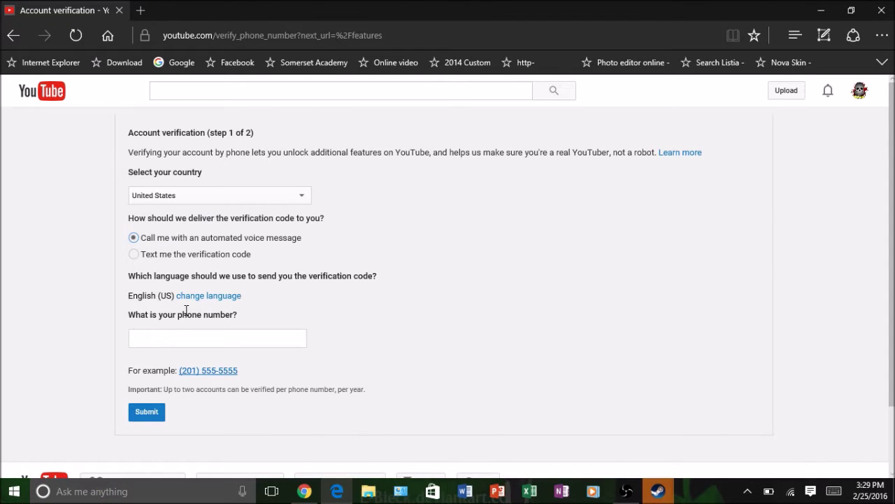
click(178, 336)
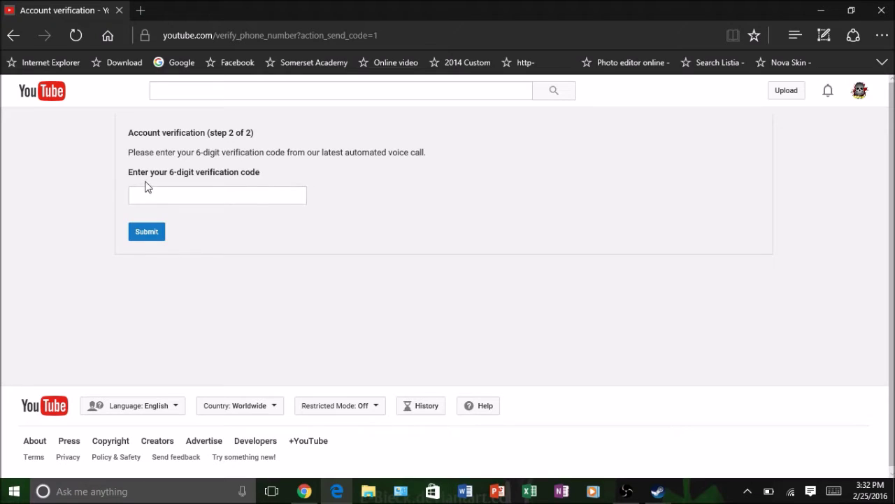
Enter and submit the 6-digit verification code, and continue back to the channel features page.
scroll(448, 168, down, 1)
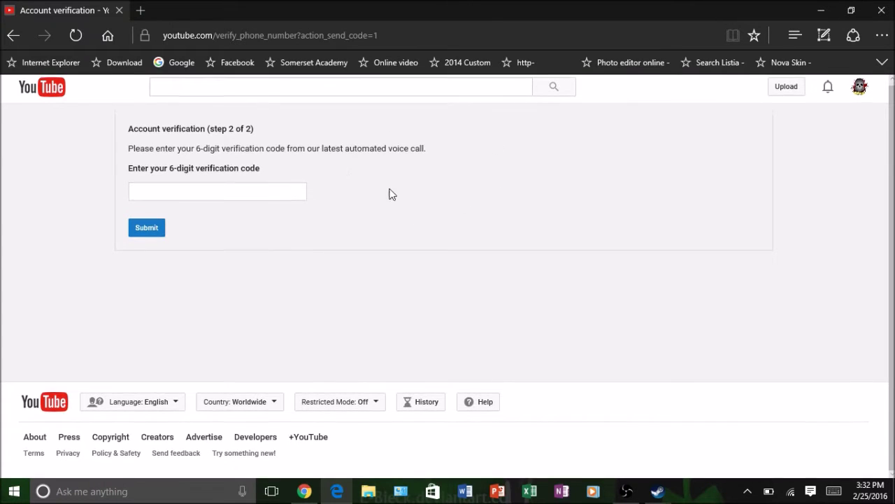
click(230, 193)
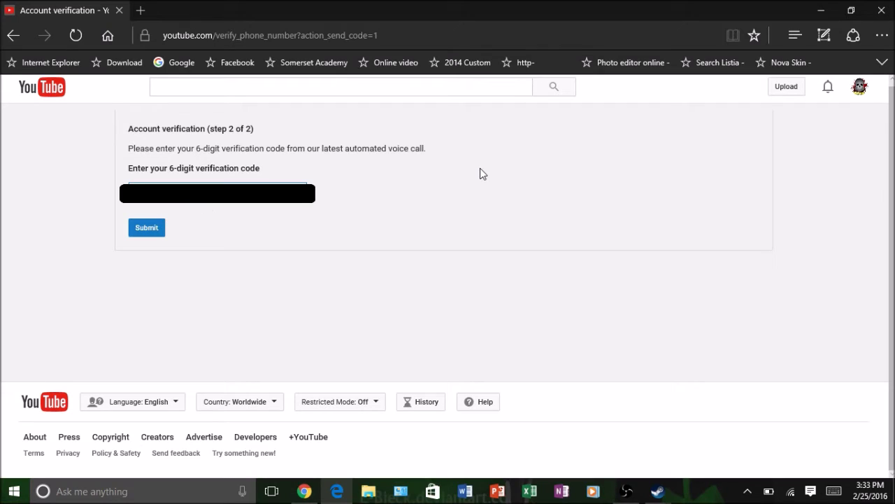
click(156, 228)
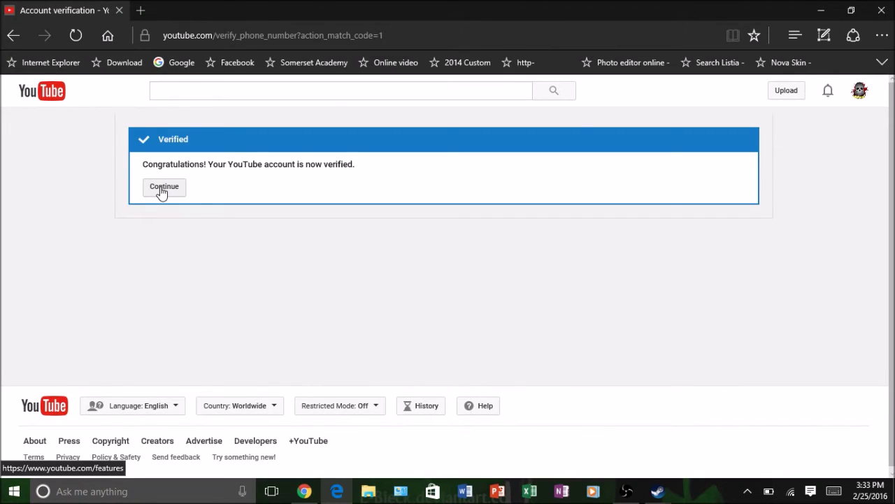
click(162, 189)
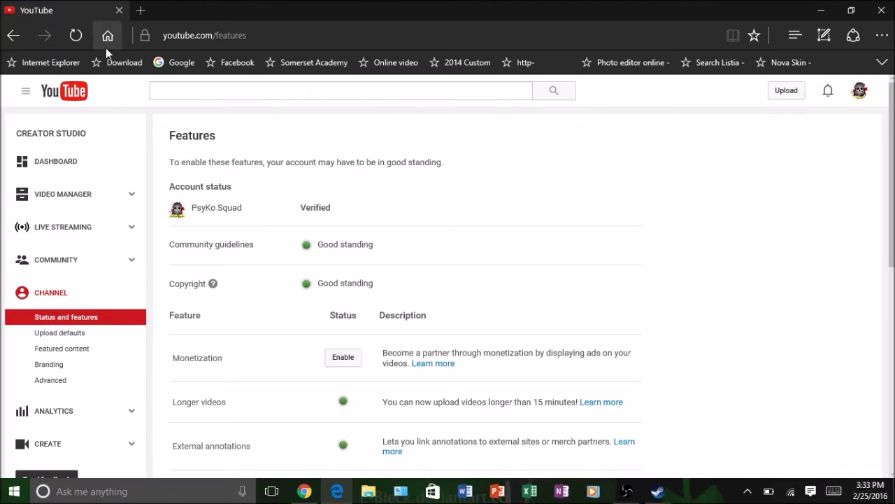
Return to the YouTube home page and open the PsyKo Squad channel page.
click(192, 86)
click(75, 91)
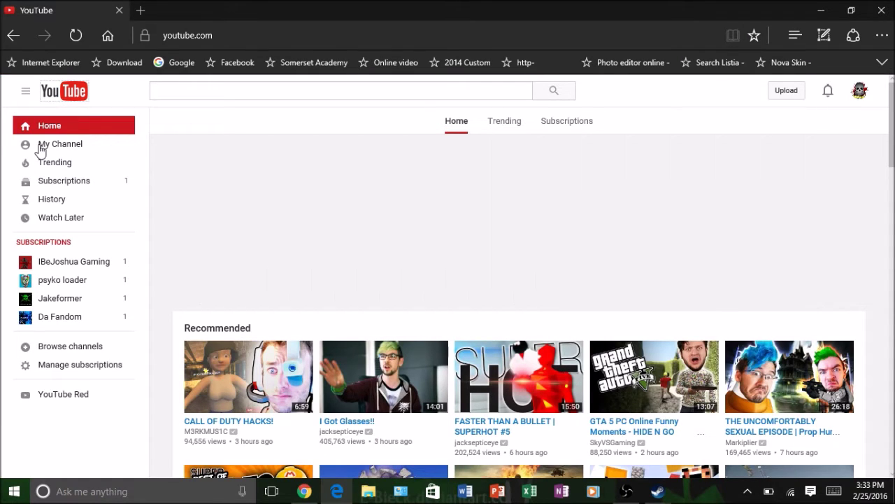
click(40, 148)
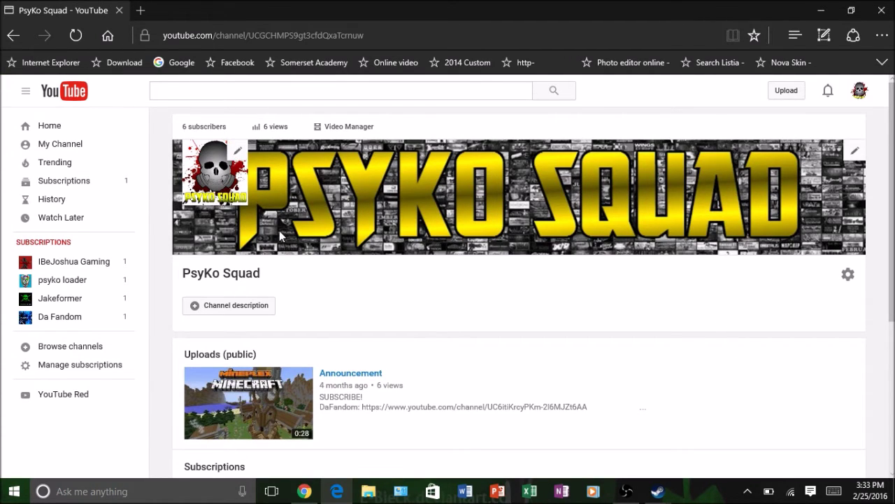
scroll(529, 297, down, 3)
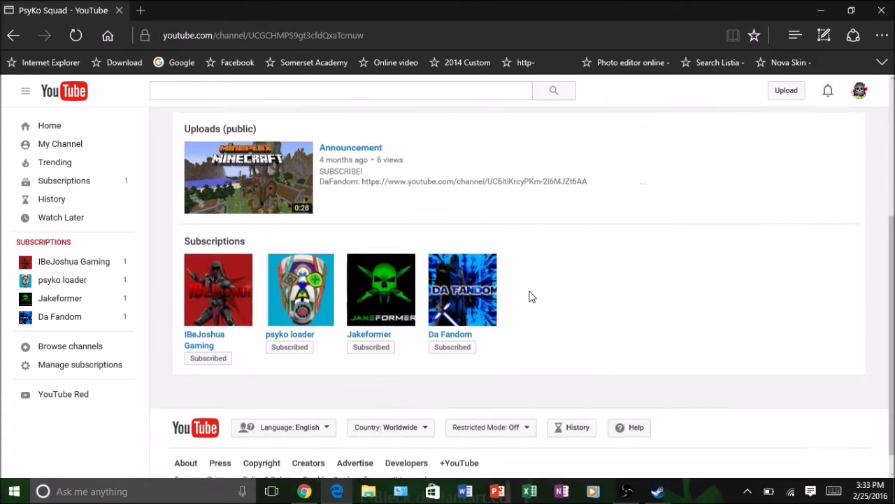
scroll(448, 294, up, 3)
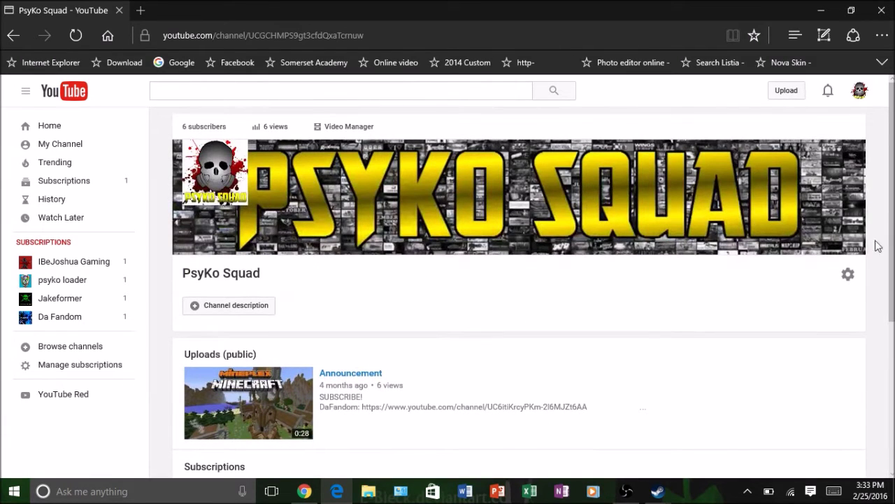
Enable the customized channel layout and private subscriptions in the channel settings, and save them.
click(849, 277)
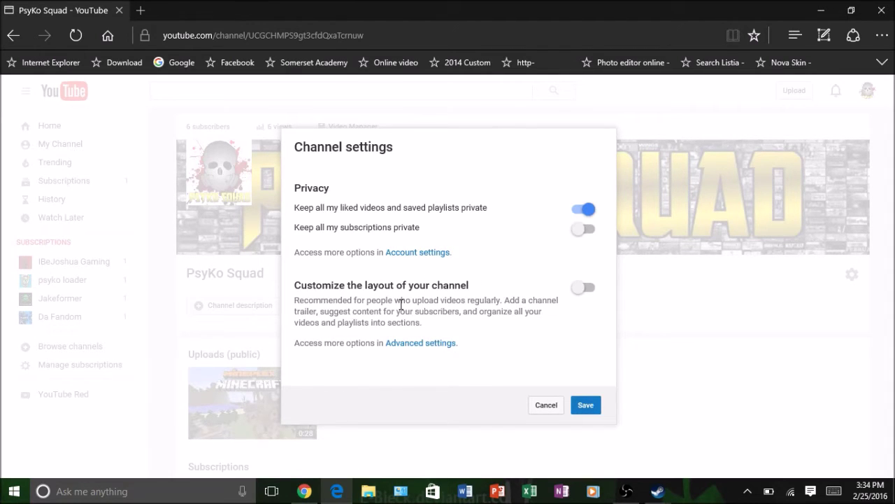
click(580, 289)
click(585, 233)
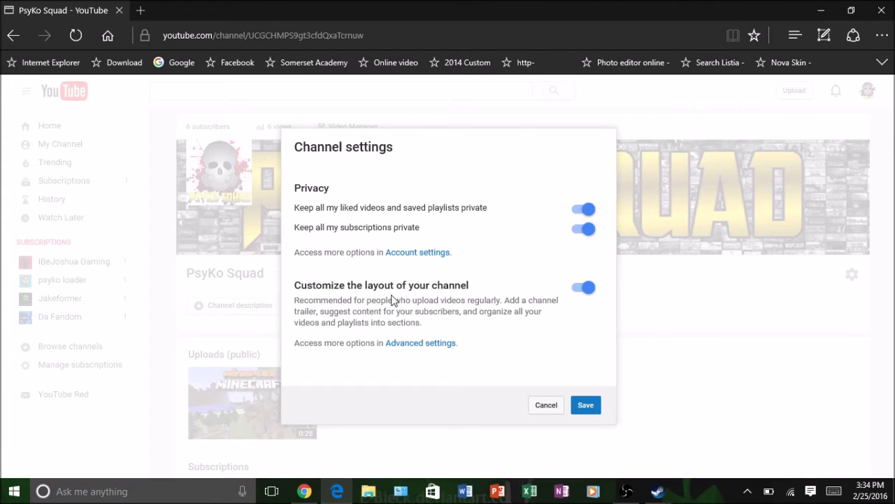
click(586, 406)
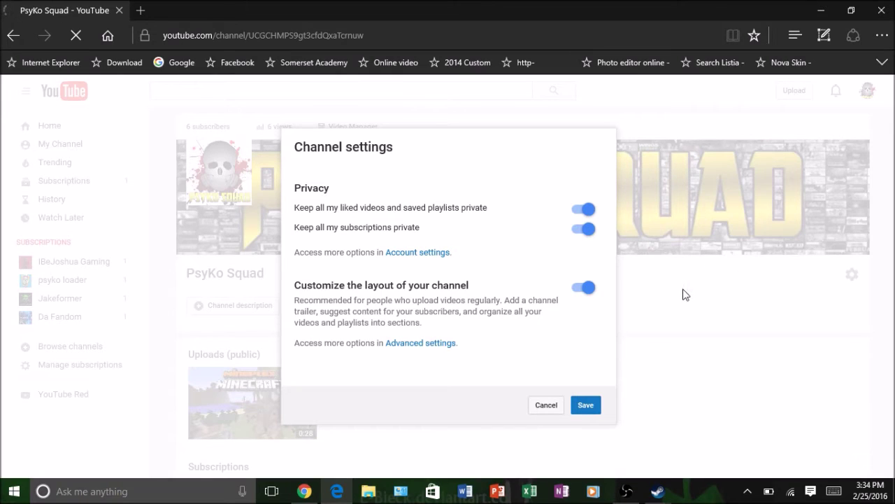
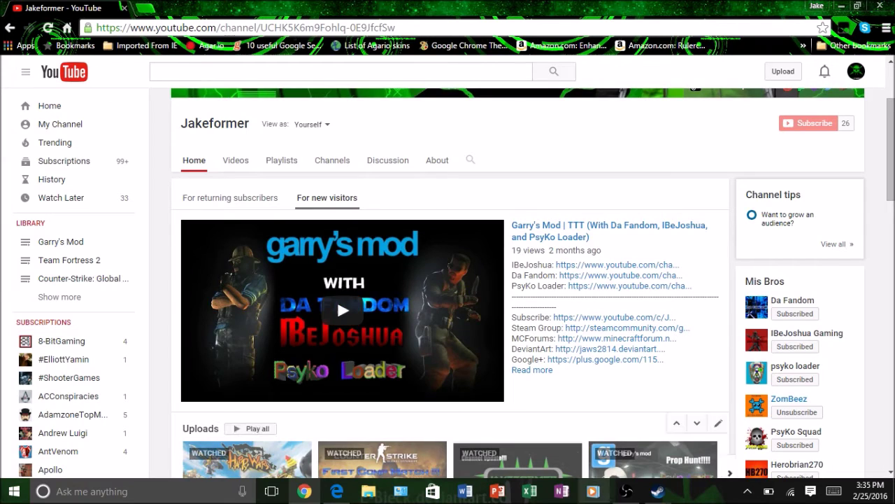
In Edge, set the Announcement video as the PsyKo Squad channel trailer for new visitors and save it.
click(345, 492)
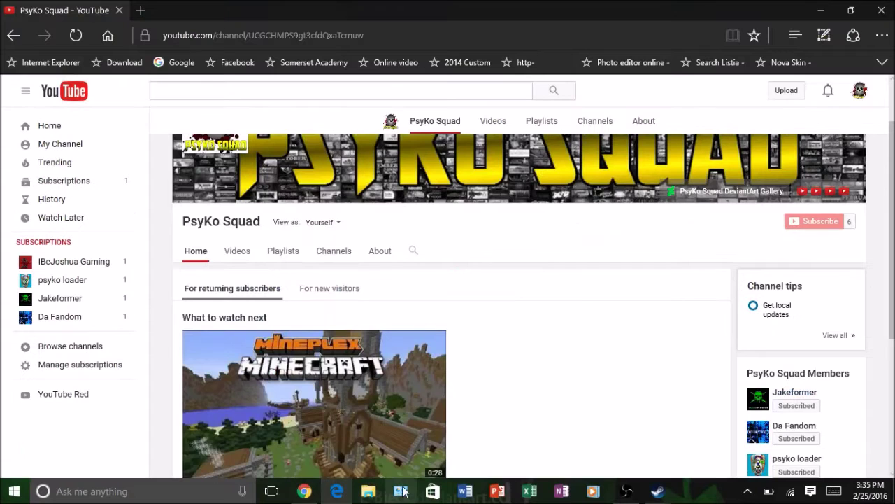
click(311, 290)
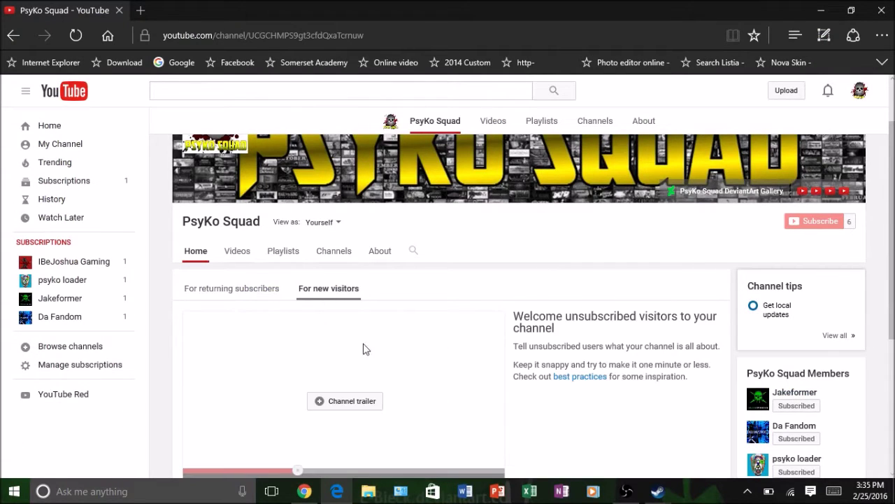
scroll(438, 424, down, 1)
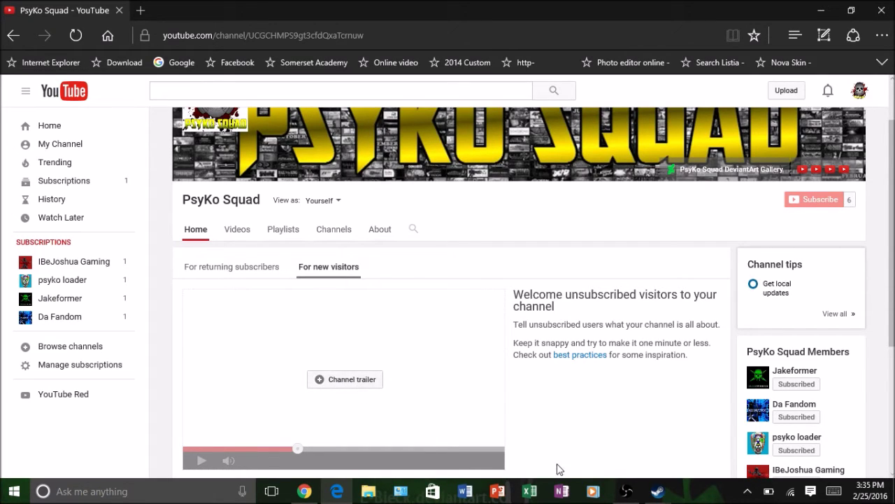
click(346, 383)
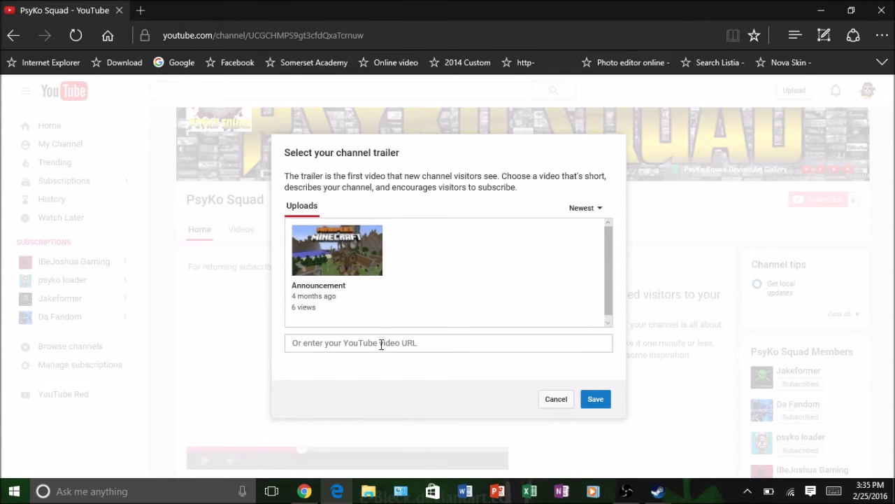
click(345, 261)
click(591, 402)
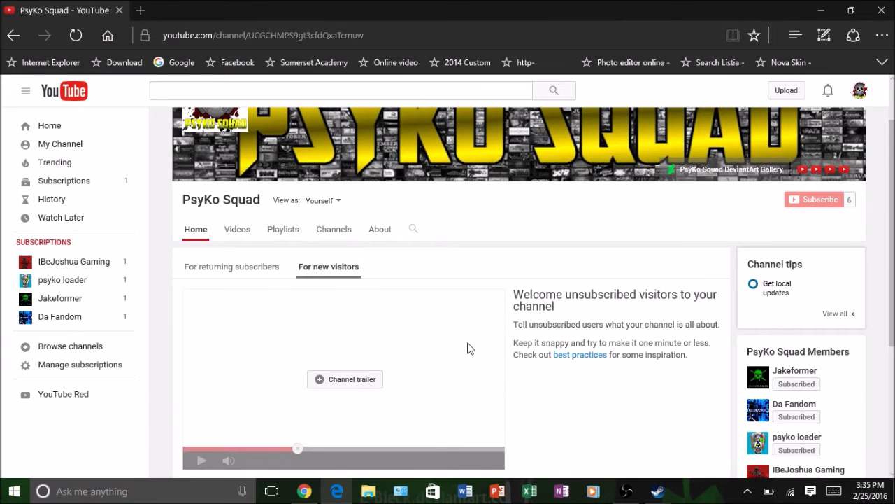
scroll(326, 340, down, 2)
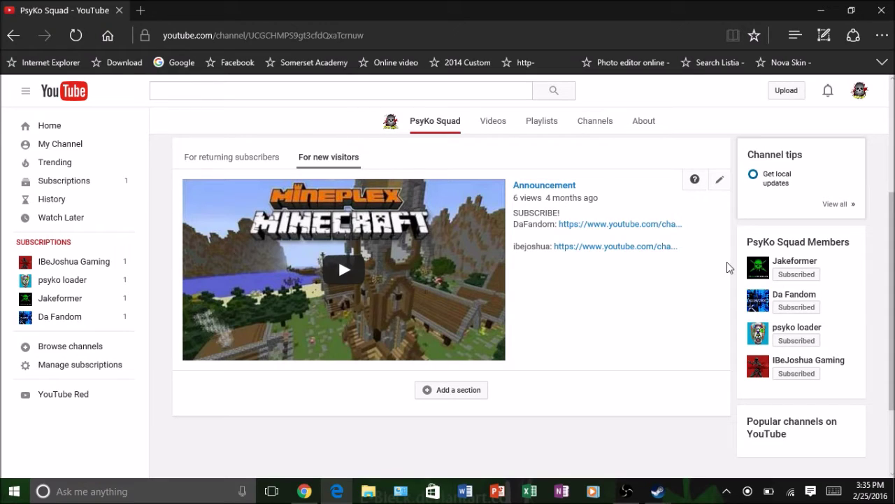
View the PsyKo Squad layout for returning subscribers and switch to the Jakeformer channel in Chrome for comparison.
click(214, 161)
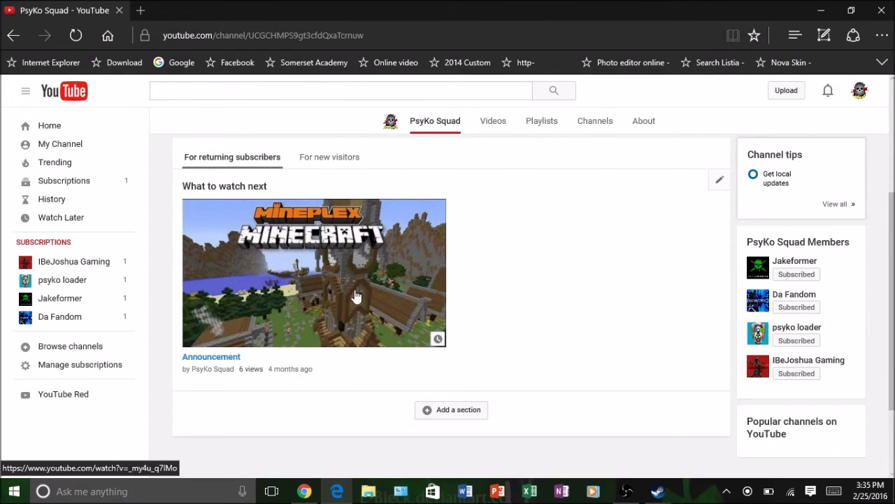
click(304, 491)
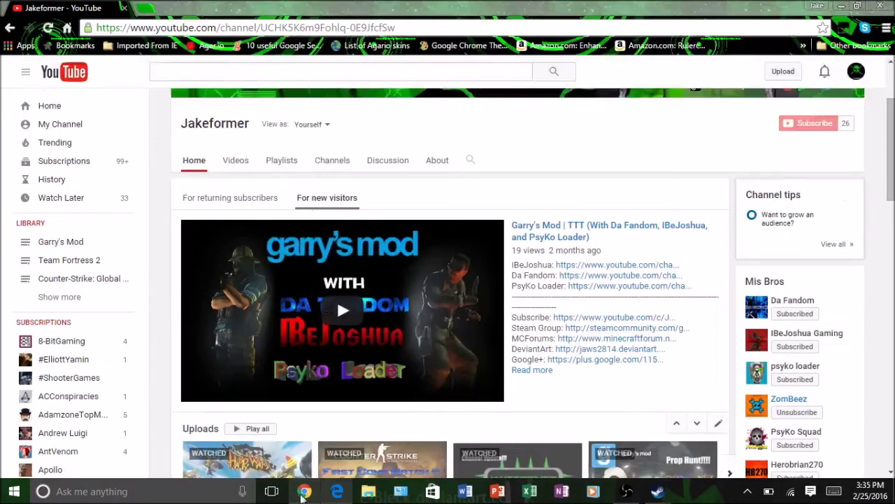
Compare the Jakeformer channel's layouts for new visitors and returning subscribers, and check them against the PsyKo Squad channel in Edge.
click(271, 202)
click(324, 198)
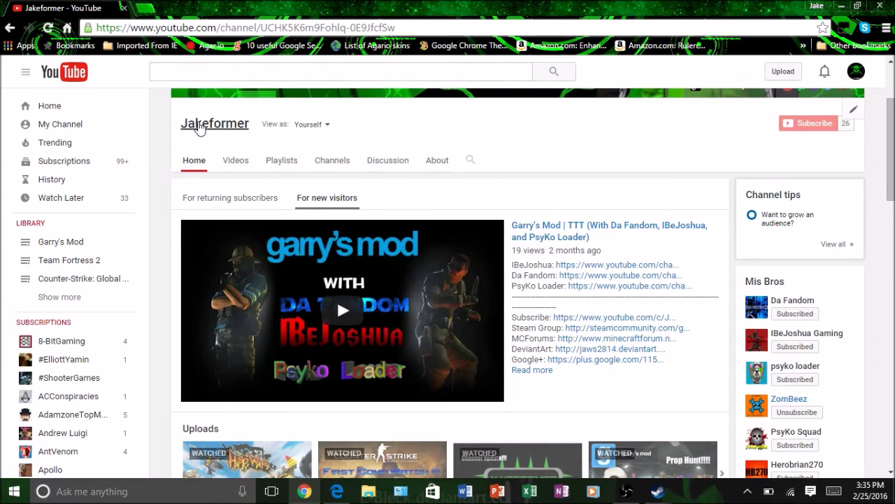
click(231, 198)
scroll(384, 346, down, 3)
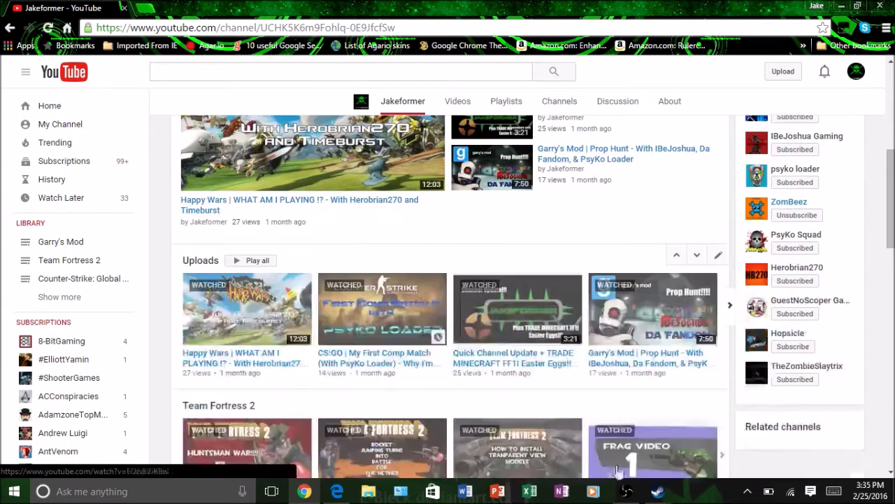
mouse_move(654, 493)
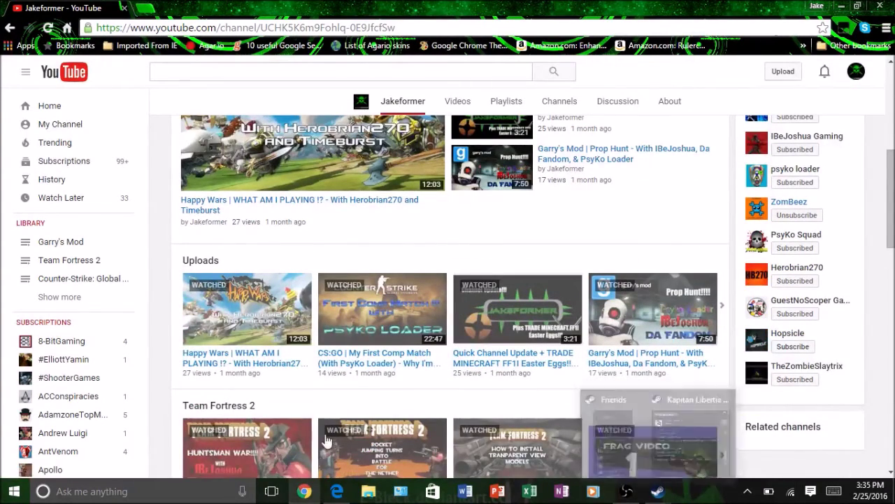
click(337, 491)
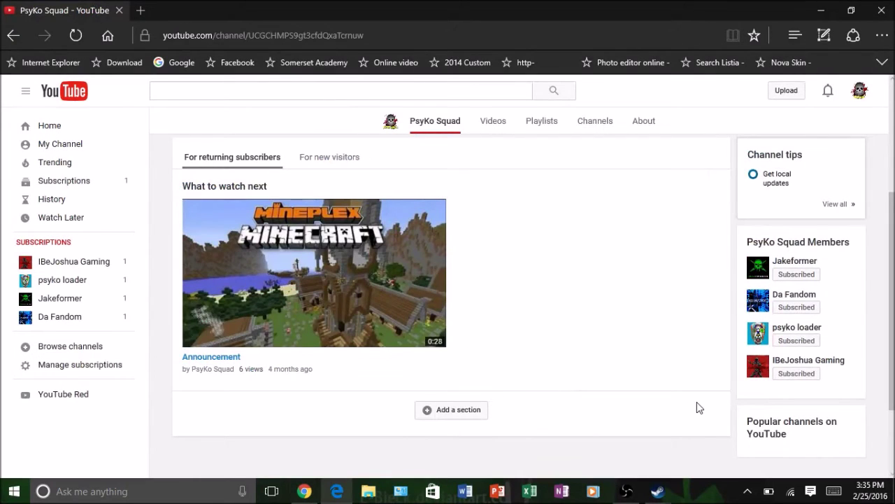
Switch back to Chrome and look through the Jakeformer channel's sections from Uploads down to Videos With Friends.
click(303, 491)
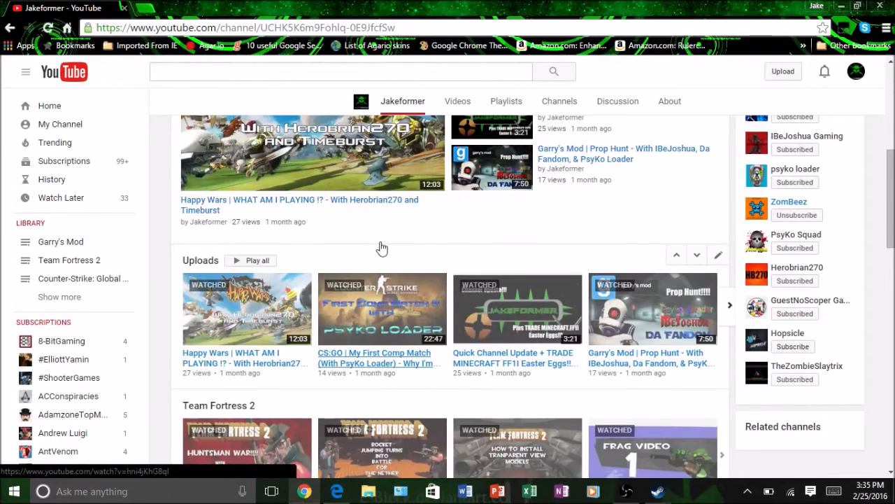
scroll(350, 282, down, 2)
scroll(349, 282, down, 5)
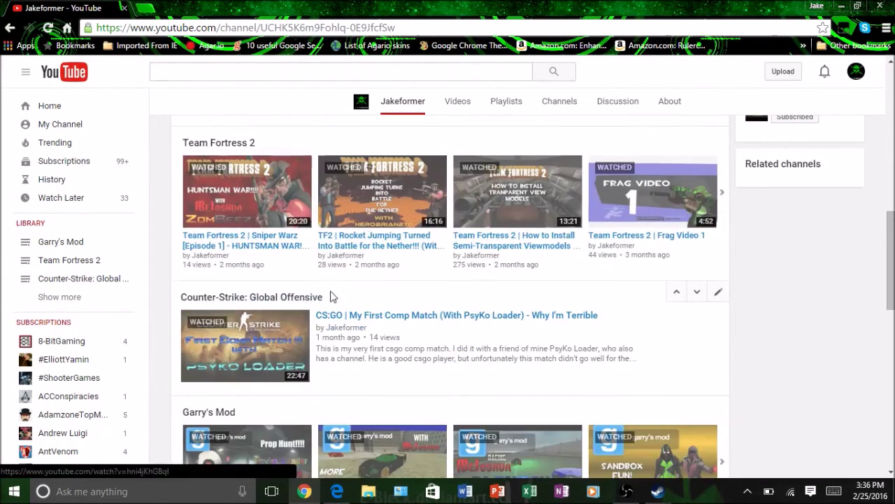
scroll(419, 301, down, 5)
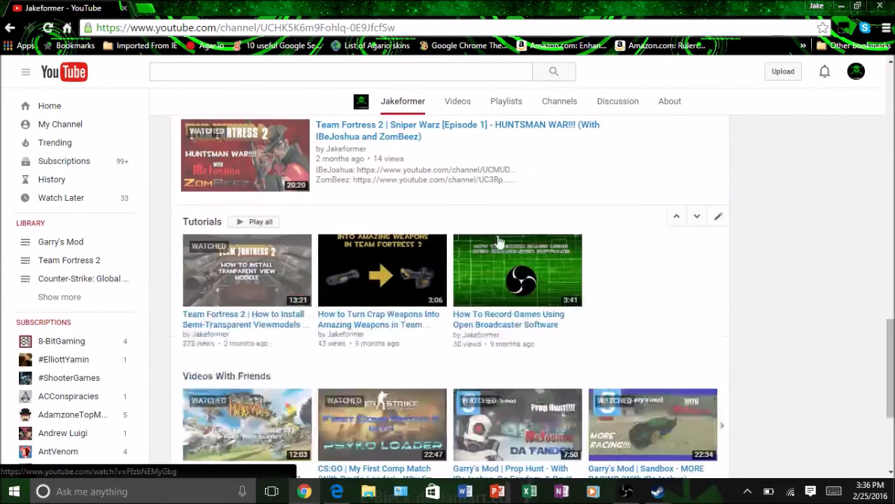
scroll(460, 291, down, 2)
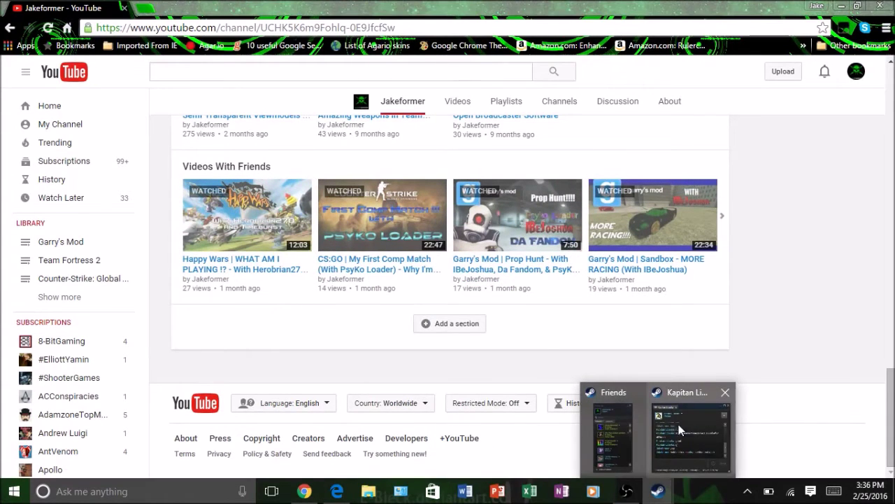
In Edge, add an Uploads section with the Horizontal row layout to the PsyKo Squad channel.
click(336, 492)
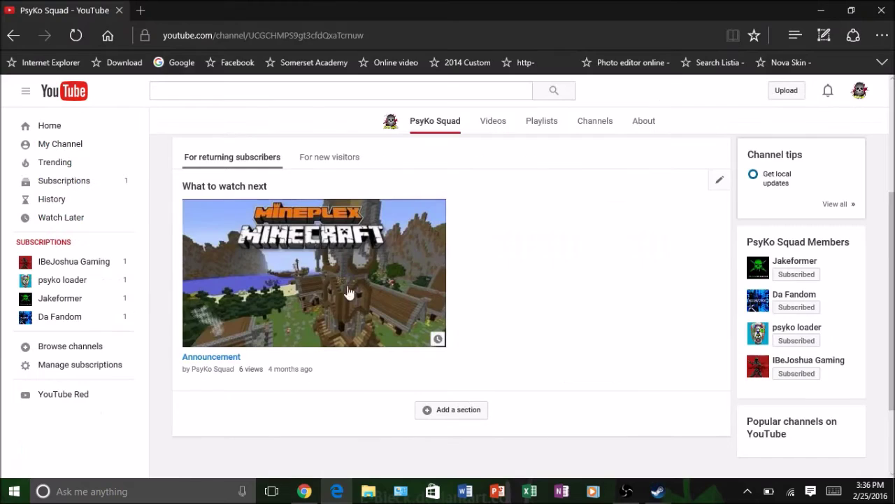
click(440, 418)
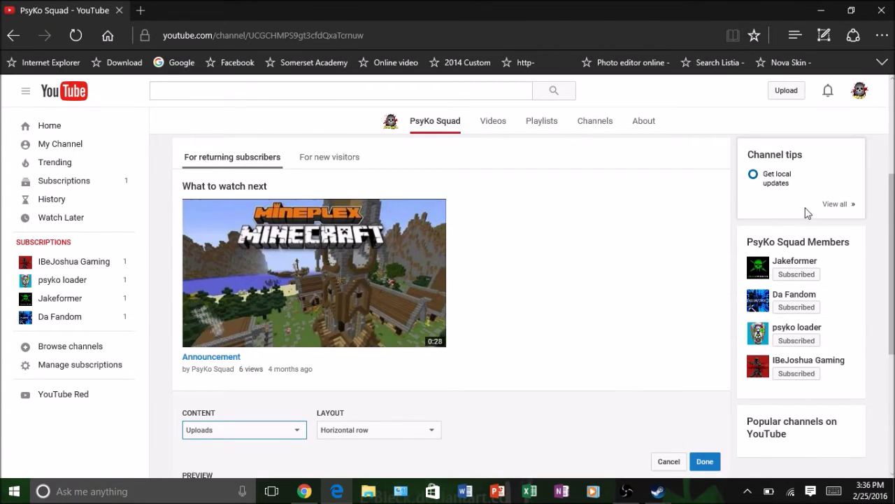
scroll(475, 290, down, 2)
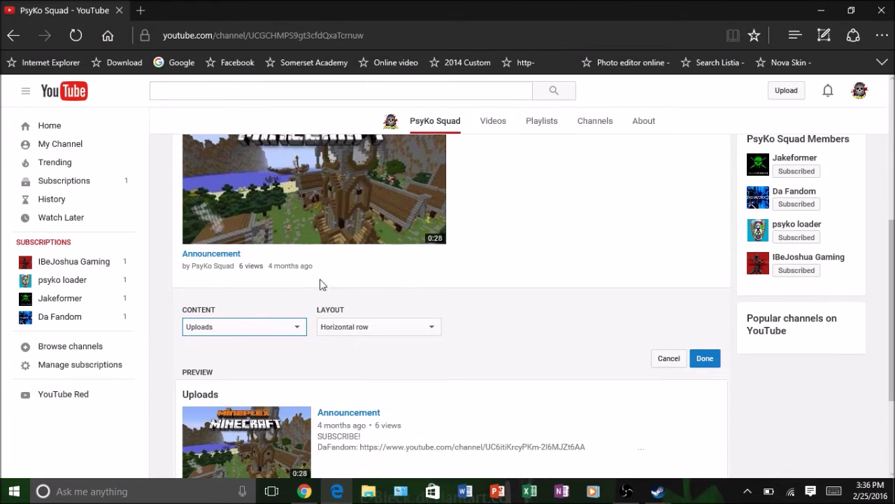
click(371, 326)
click(369, 326)
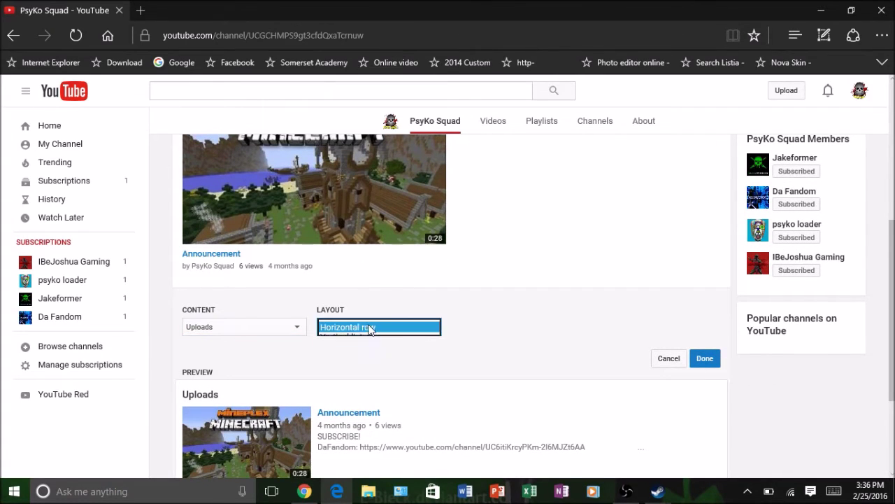
scroll(460, 327, down, 1)
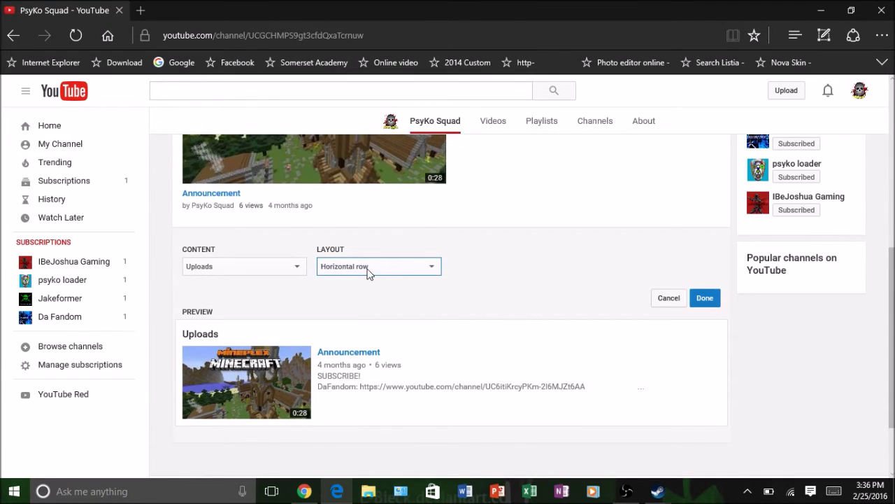
click(704, 298)
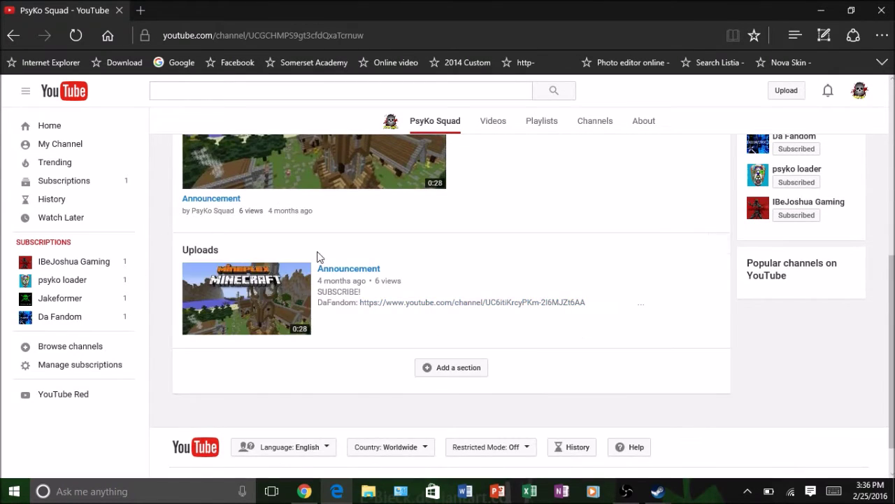
Start another PsyKo Squad section, then switch to Chrome to review the Jakeformer sections and copy the Uploads section's link.
click(474, 376)
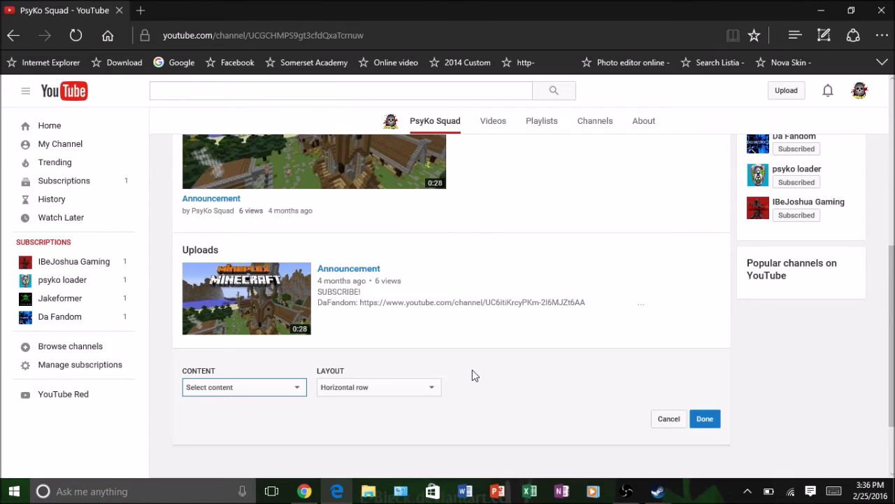
click(284, 386)
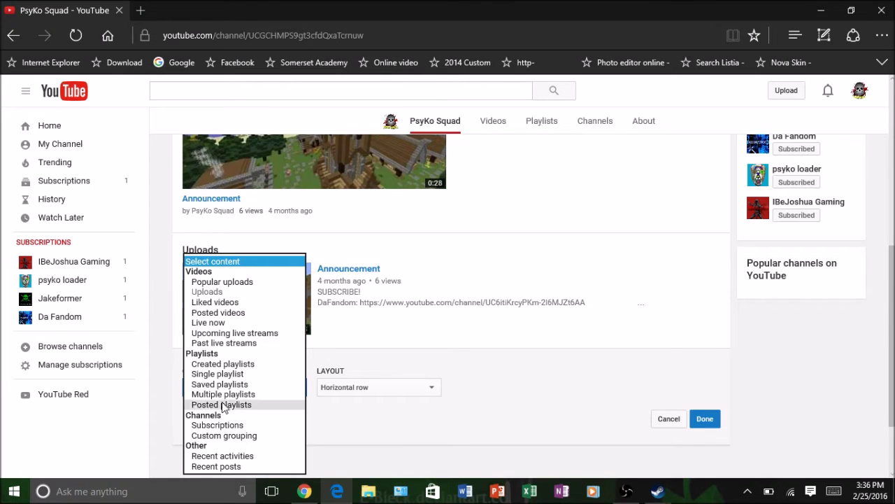
click(304, 491)
scroll(226, 280, up, 6)
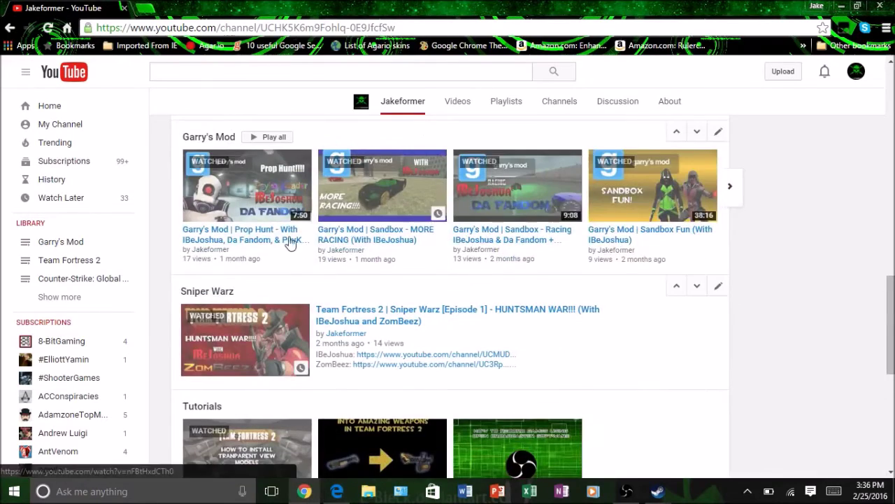
scroll(386, 230, up, 5)
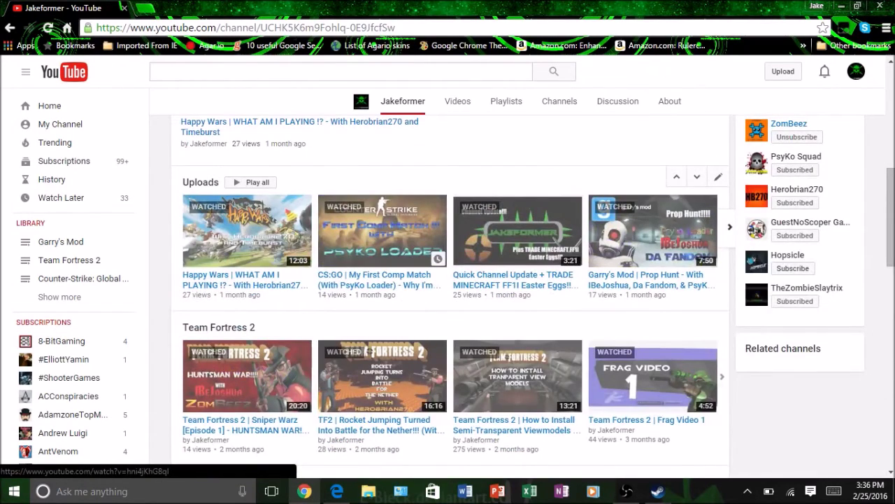
scroll(74, 196, up, 6)
scroll(74, 196, down, 4)
scroll(384, 302, down, 8)
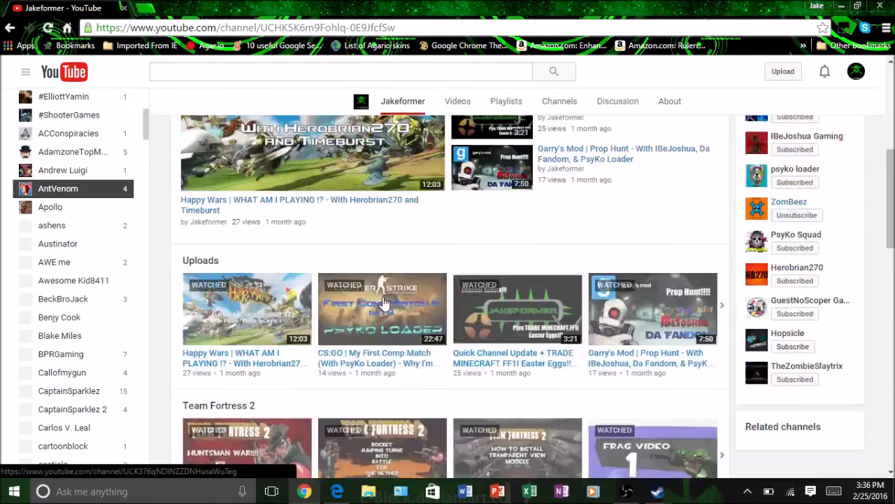
scroll(357, 300, down, 2)
scroll(341, 296, up, 5)
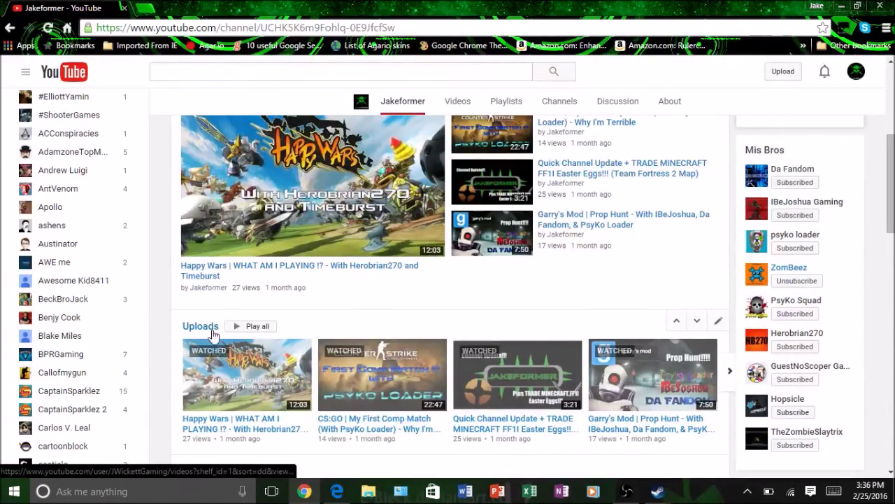
right_click(212, 335)
click(270, 411)
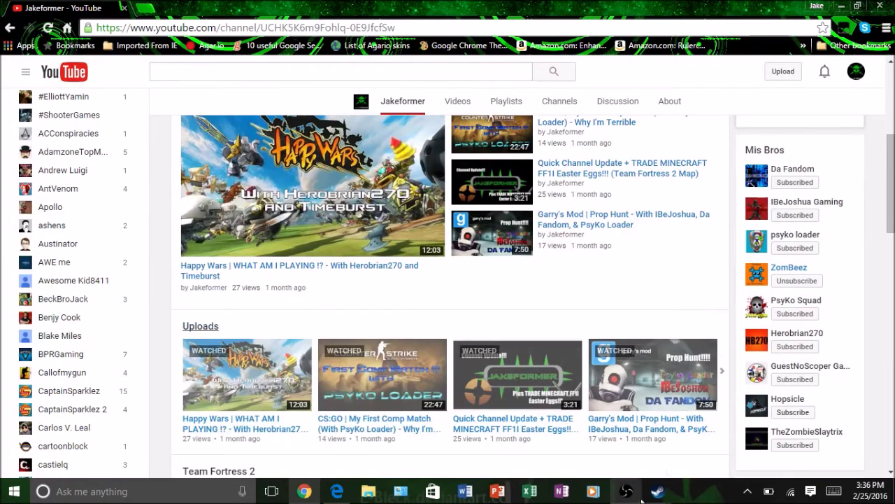
In Edge, set the new section's content to Single playlist and its playlist source to Enter playlist URL.
click(337, 491)
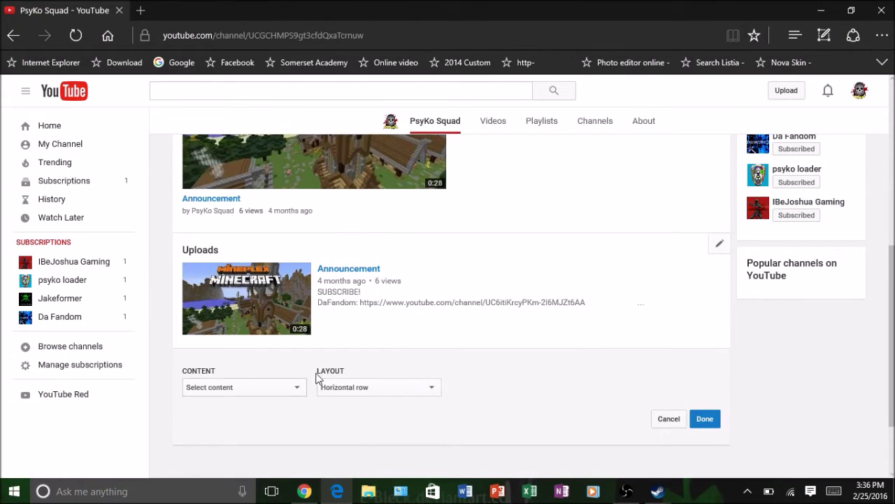
click(287, 392)
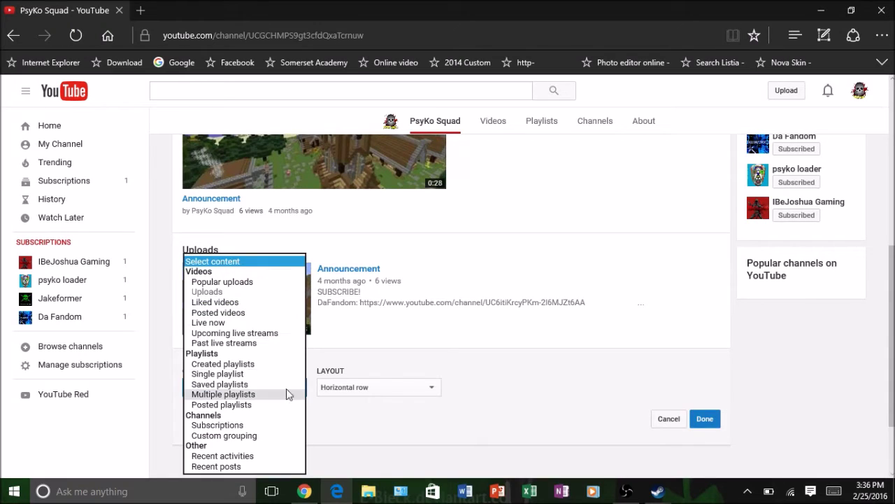
click(270, 364)
click(266, 386)
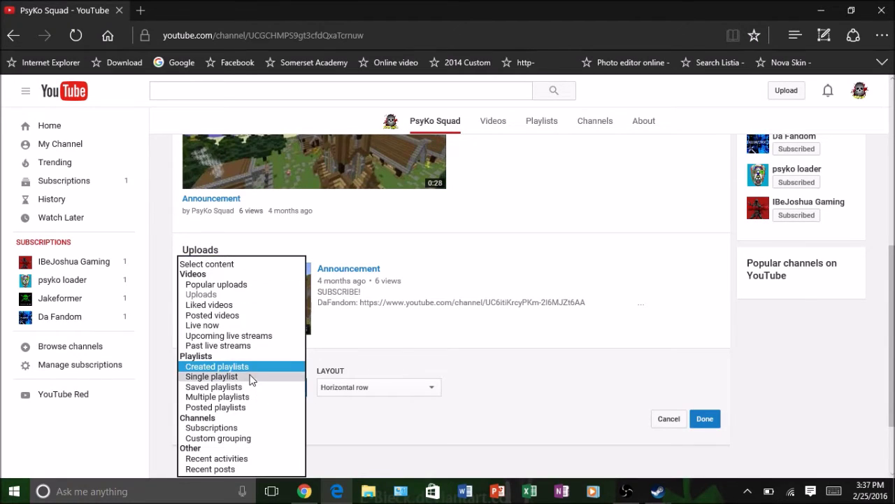
click(252, 375)
scroll(275, 444, down, 2)
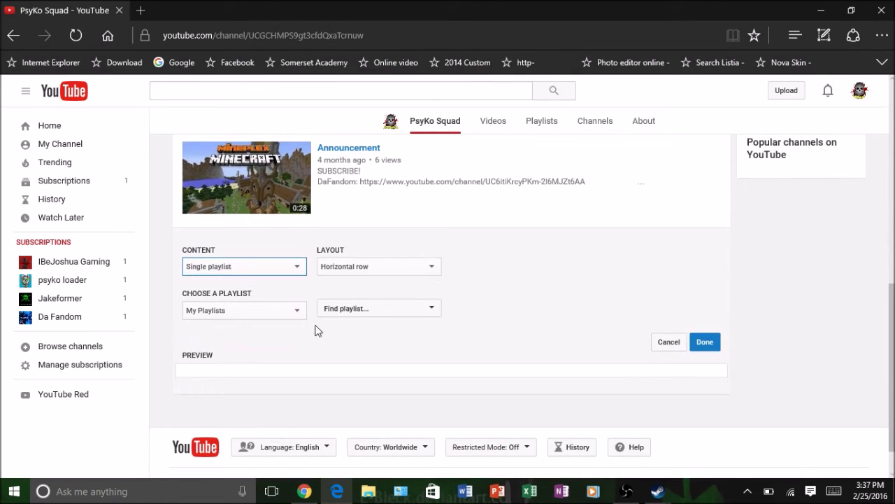
click(341, 310)
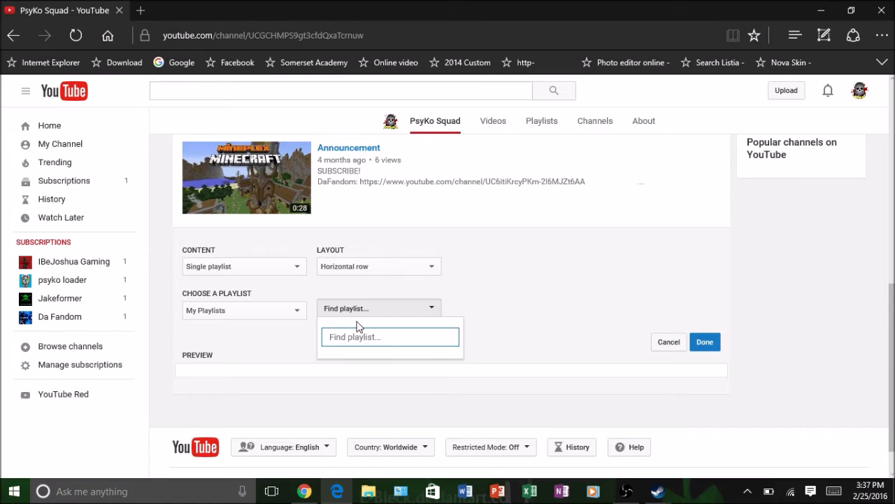
click(226, 311)
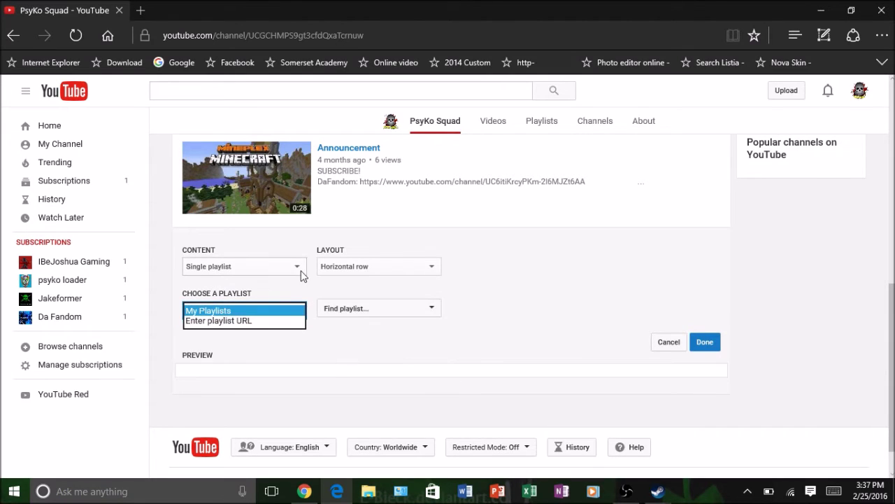
click(225, 321)
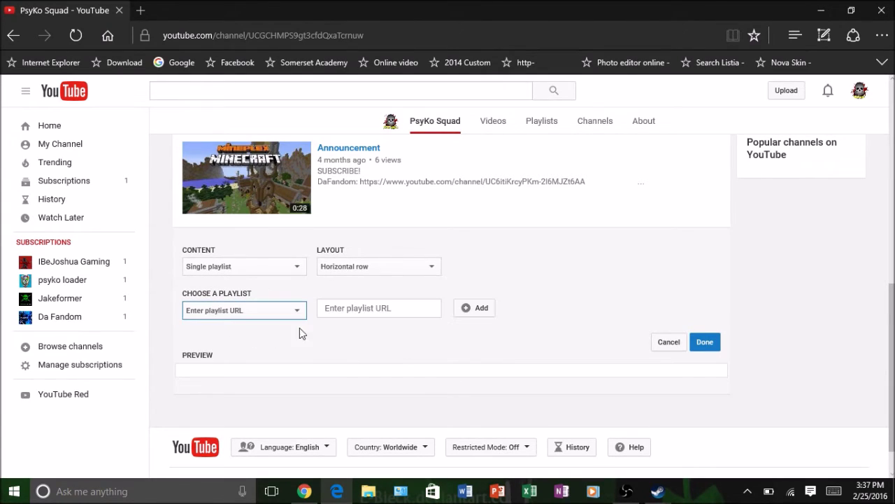
Try to add the playlist by pasting the copied link as the playlist URL and finish the section.
click(366, 309)
right_click(367, 310)
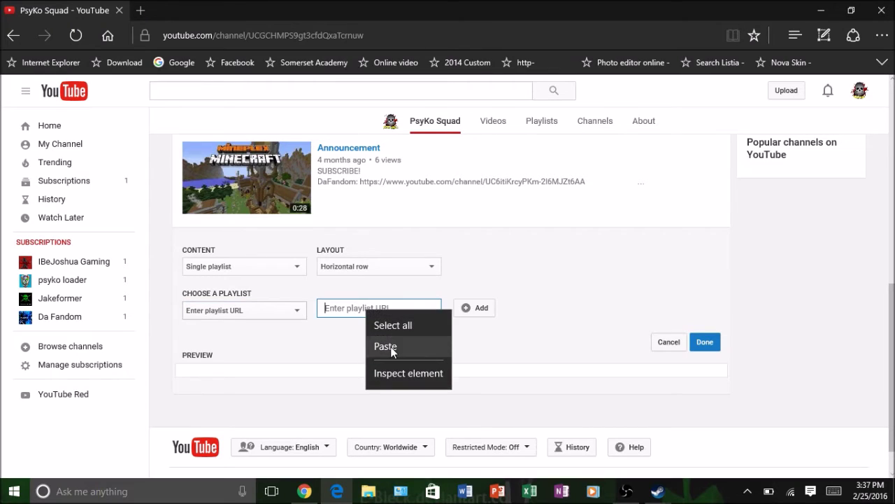
click(391, 346)
click(468, 316)
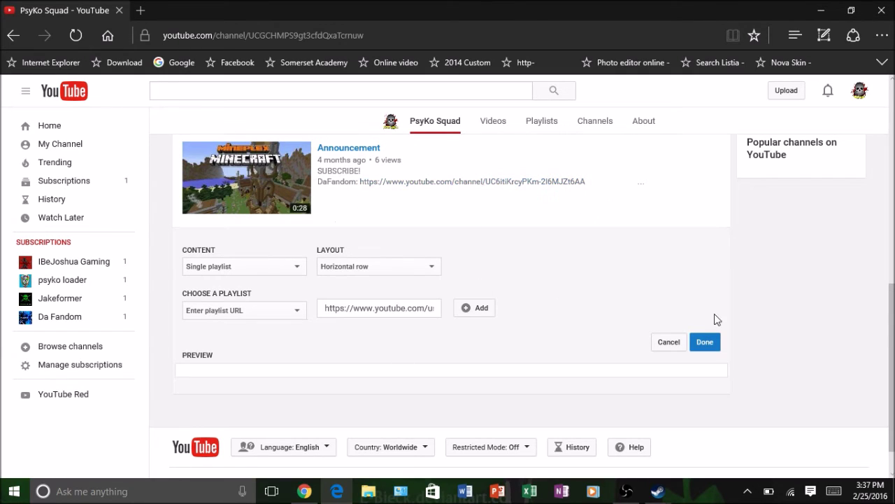
click(707, 342)
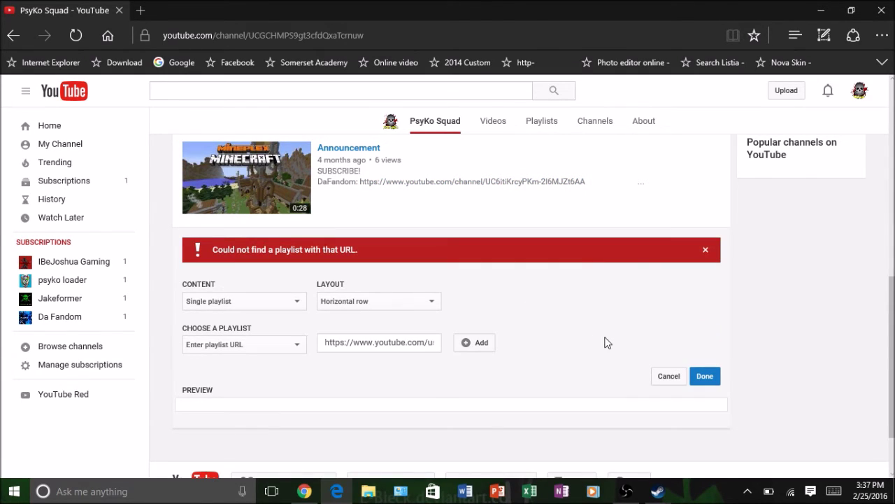
Dismiss the error, discard the single-playlist section, return to the PsyKo Squad channel banner and switch to Chrome.
click(705, 251)
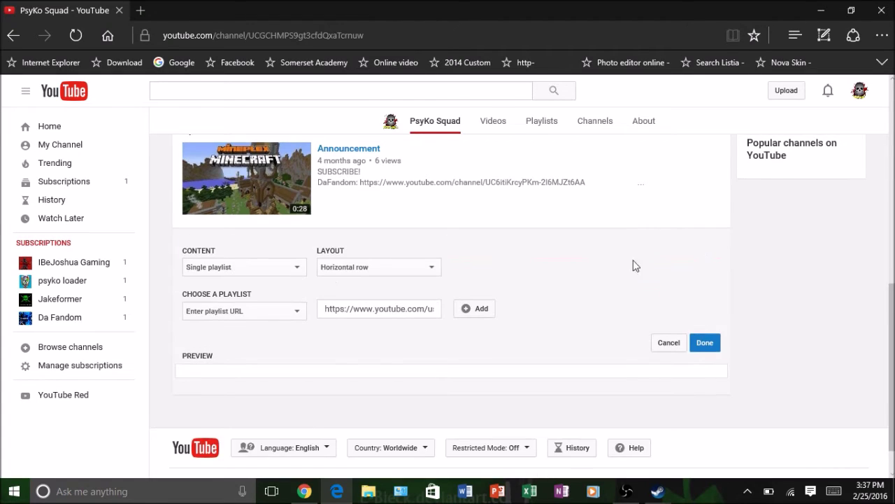
scroll(626, 280, up, 4)
scroll(650, 364, down, 3)
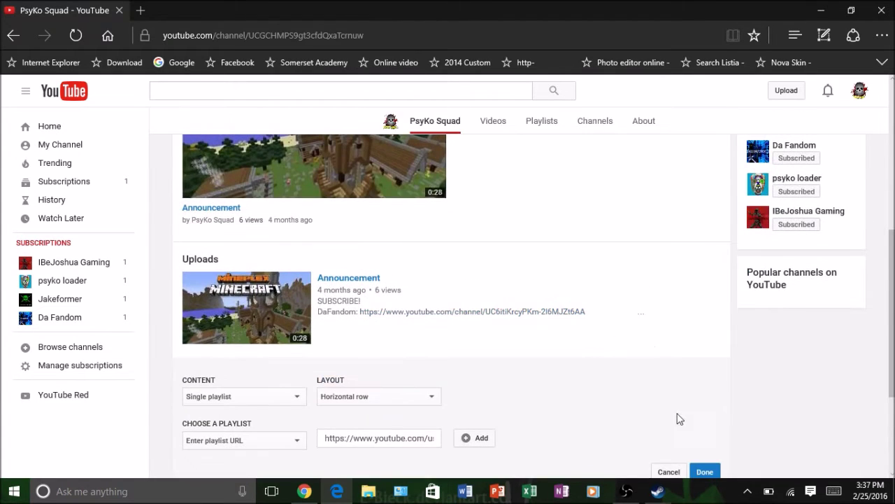
click(663, 475)
scroll(615, 203, up, 6)
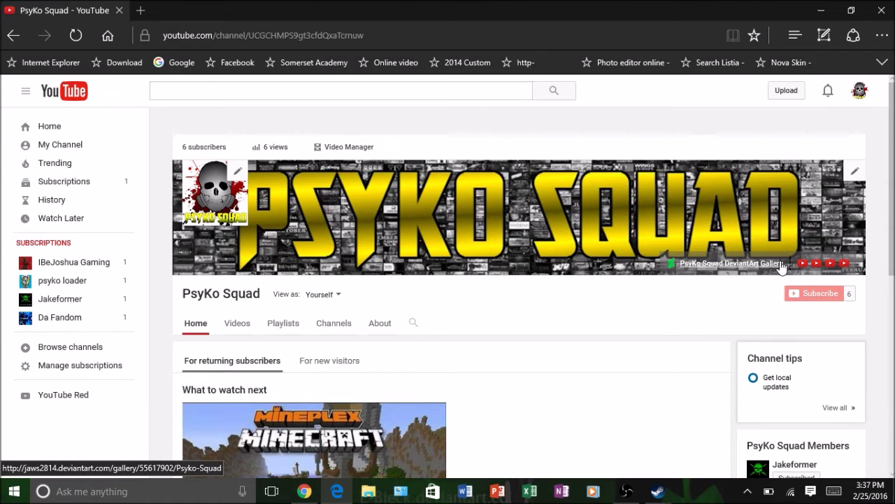
click(304, 492)
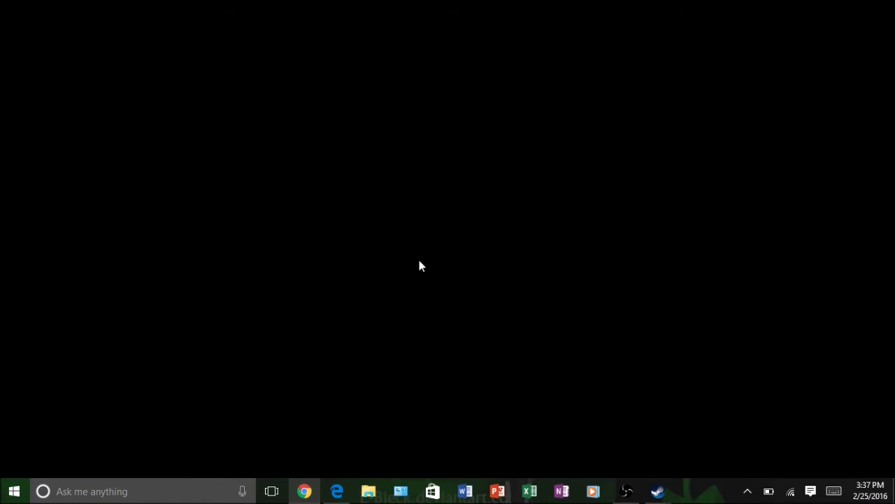
Review the Jakeformer channel's sections, from Uploads and the game sections to Tutorials and Videos With Friends.
scroll(564, 346, down, 2)
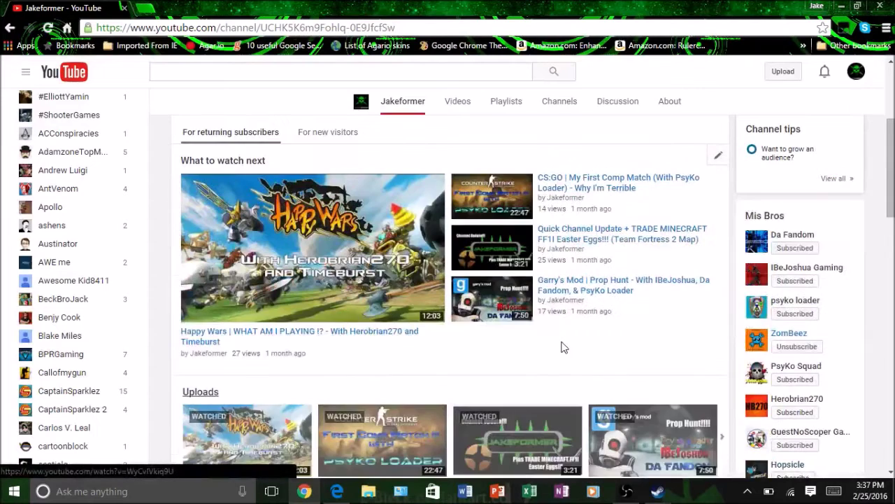
scroll(203, 423, down, 1)
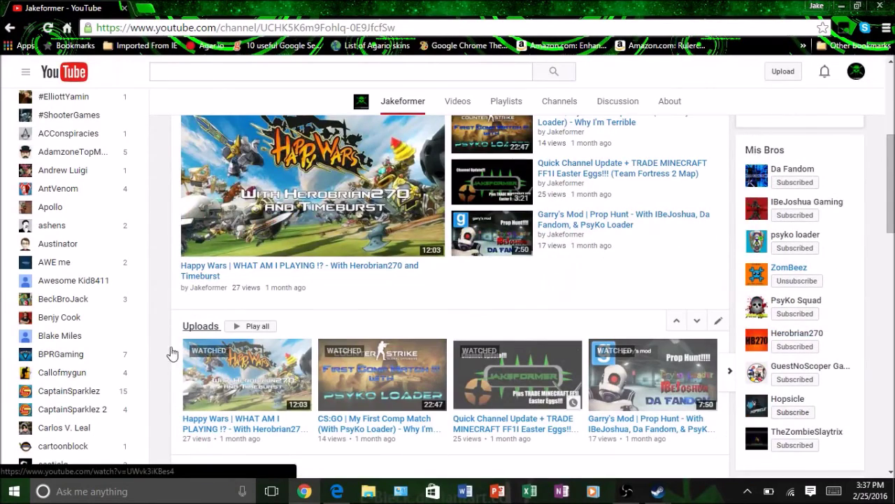
scroll(468, 402, down, 2)
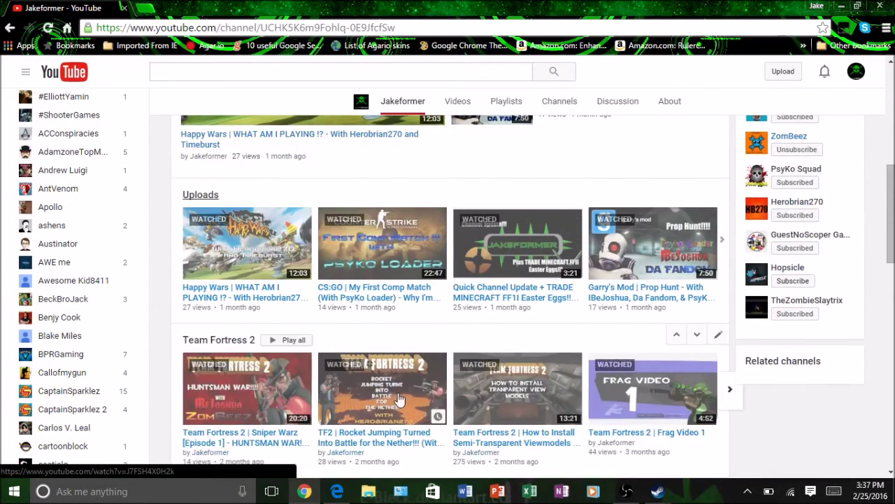
scroll(399, 398, down, 1)
scroll(483, 420, down, 2)
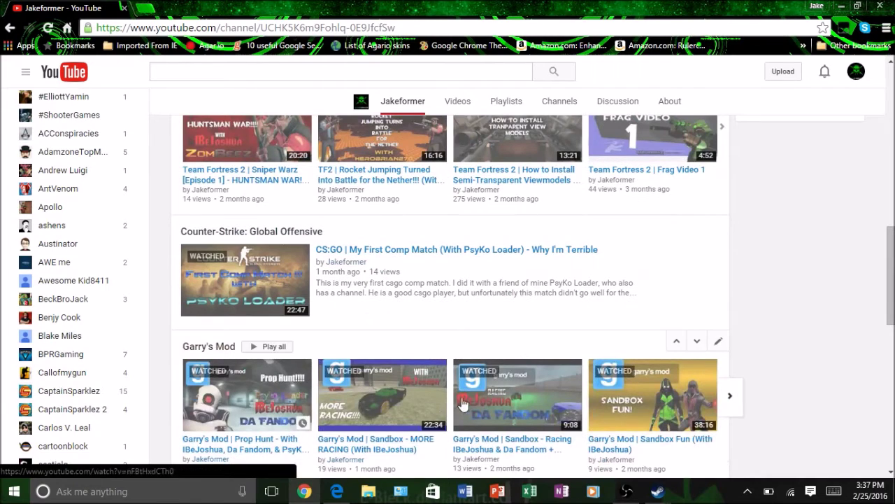
scroll(462, 396, down, 2)
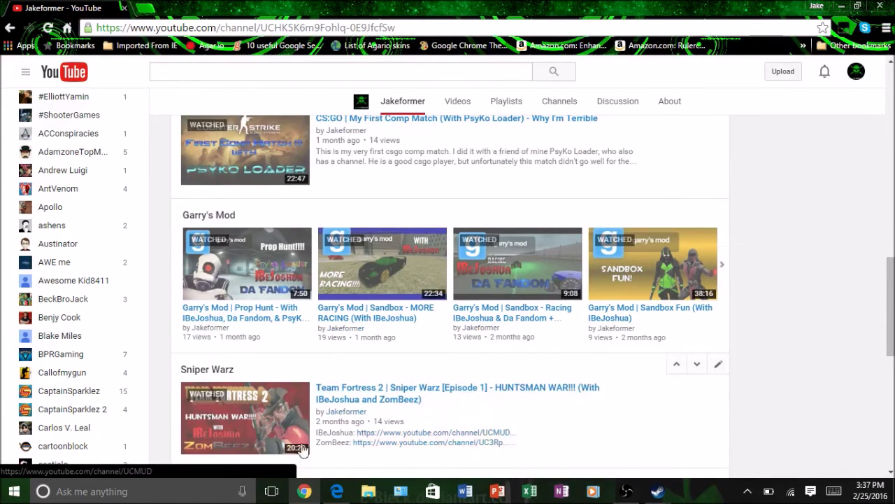
click(346, 411)
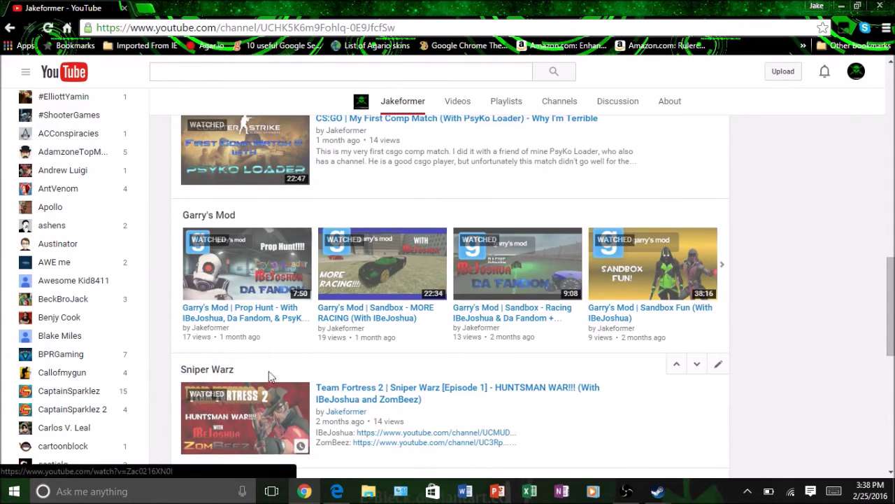
scroll(338, 377, down, 1)
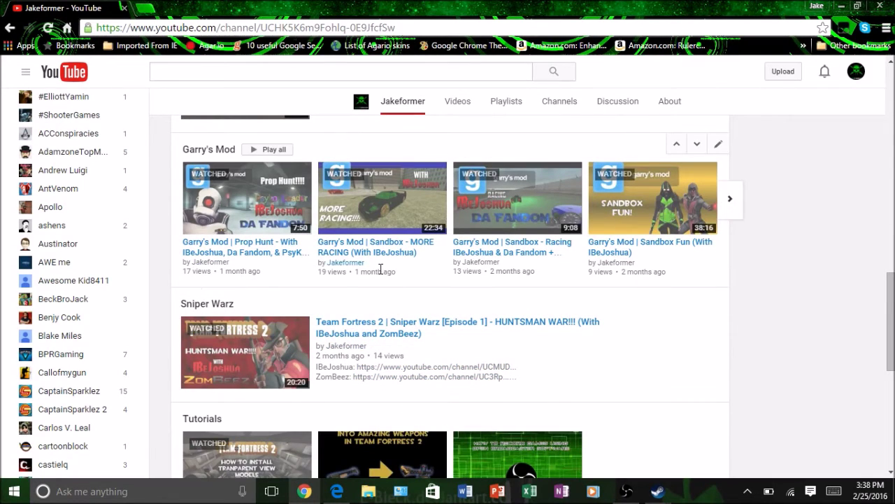
scroll(417, 363, down, 2)
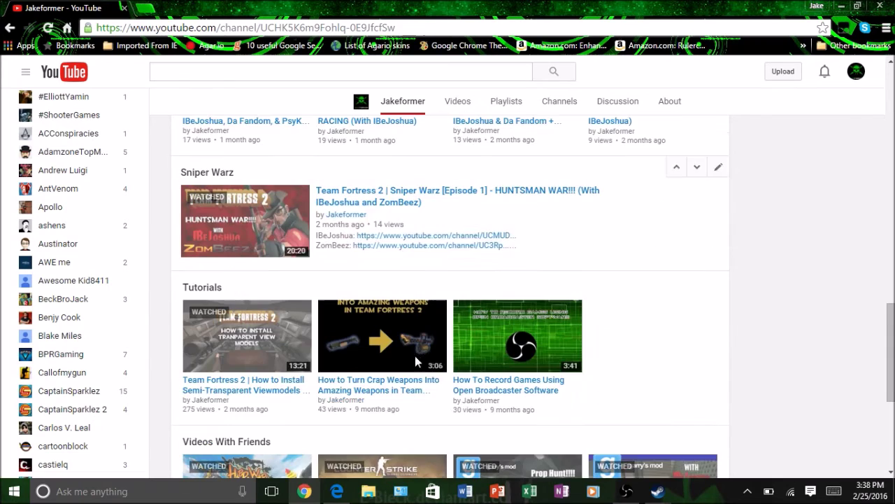
scroll(384, 348, down, 2)
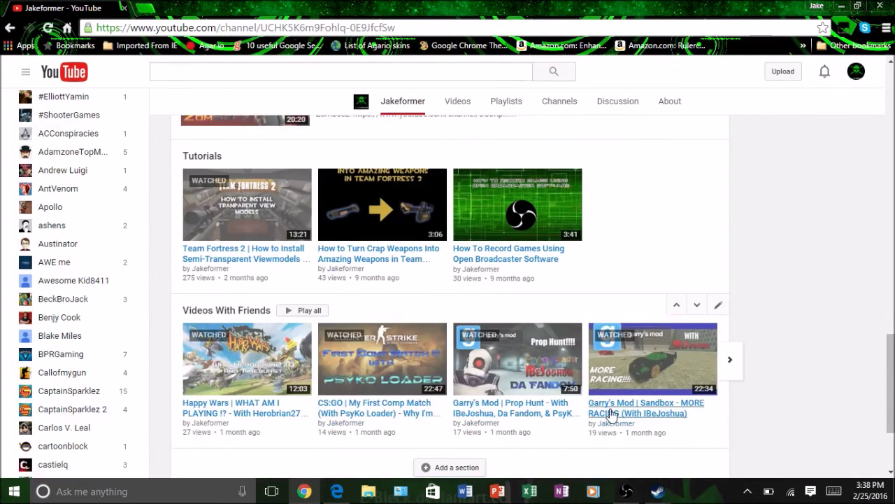
scroll(608, 427, up, 10)
scroll(621, 435, down, 10)
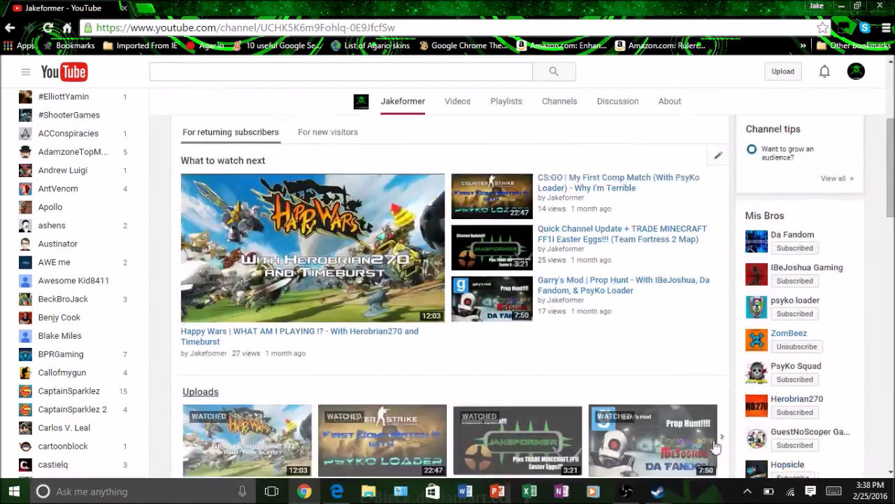
scroll(705, 413, down, 5)
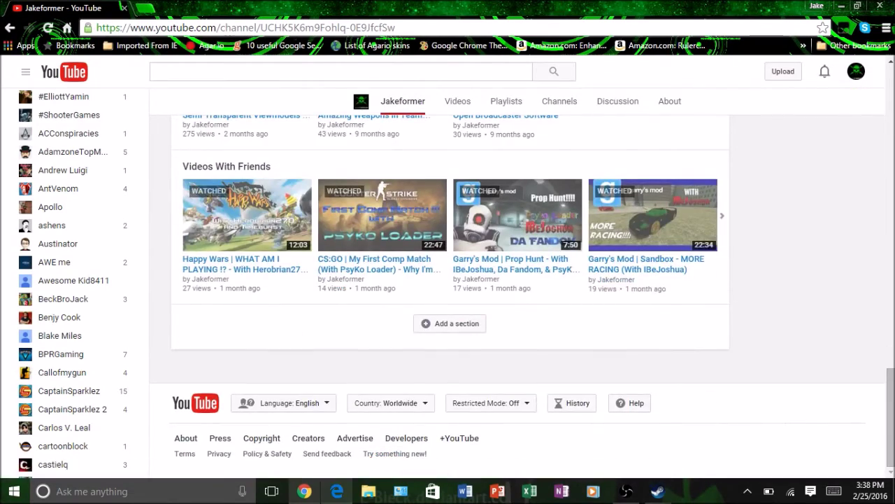
Compare the PsyKo Squad home page in Edge with the Jakeformer channel page in Chrome, from banner to sections.
click(337, 491)
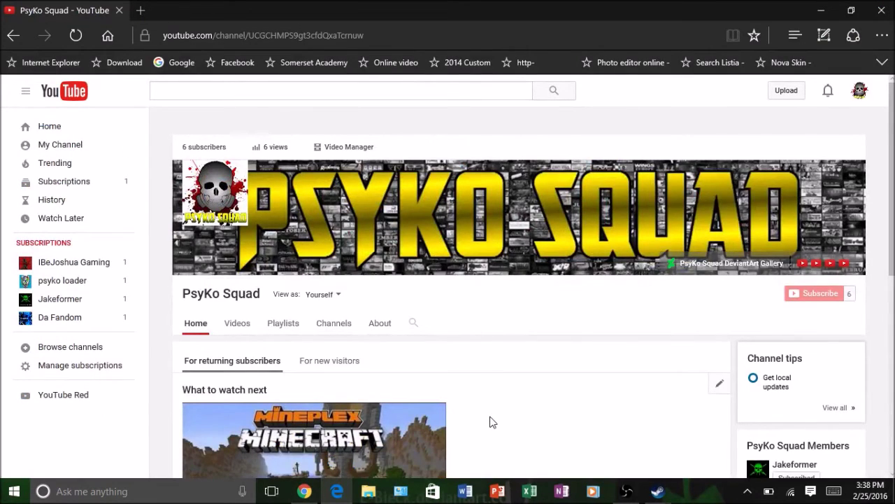
scroll(492, 422, down, 2)
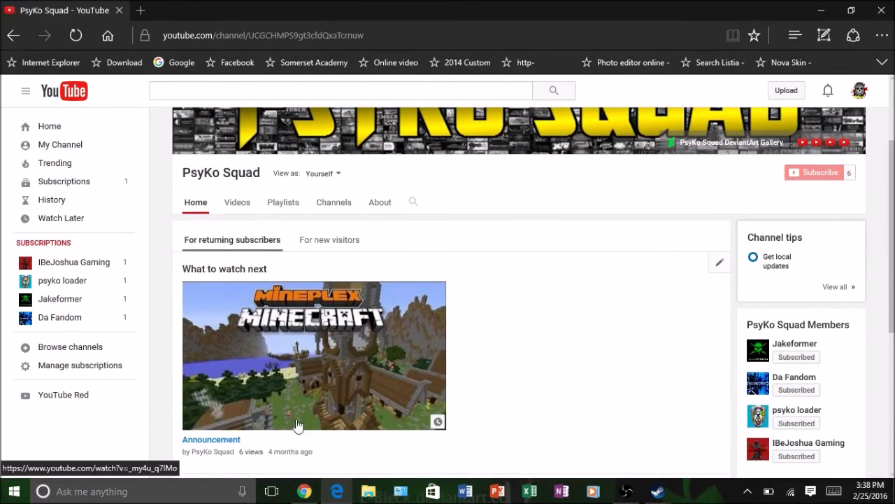
click(304, 491)
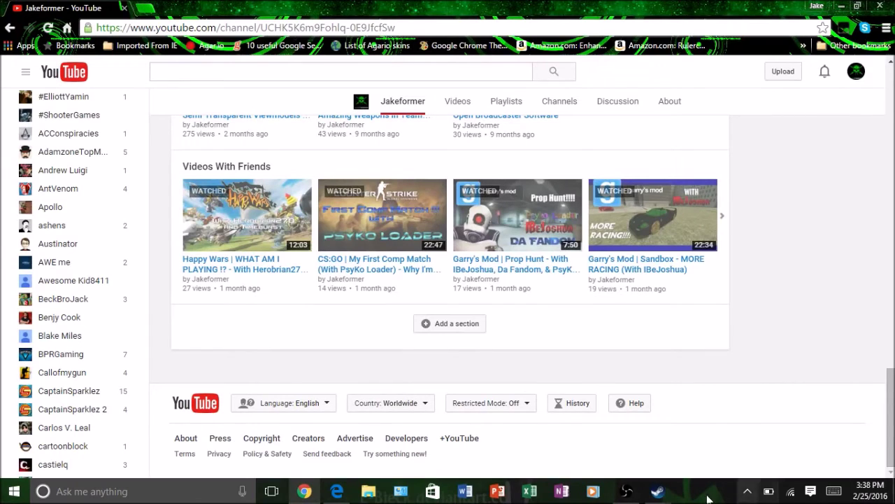
mouse_move(657, 491)
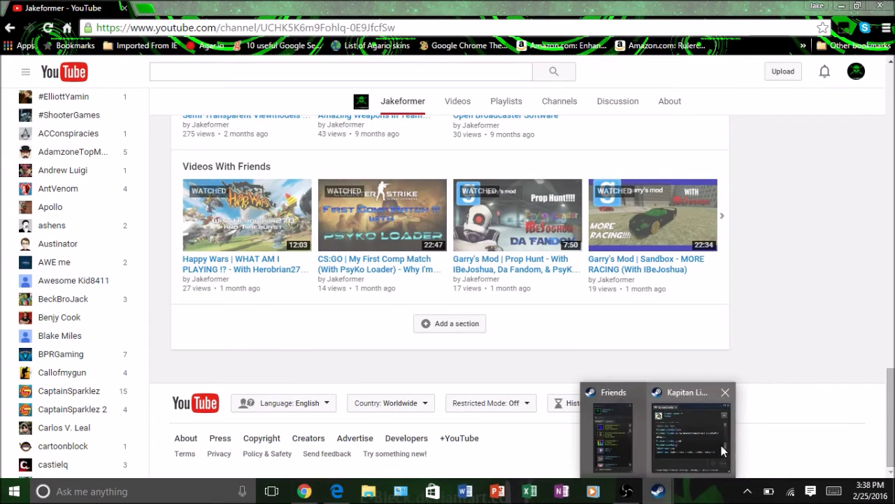
click(336, 491)
scroll(449, 389, down, 3)
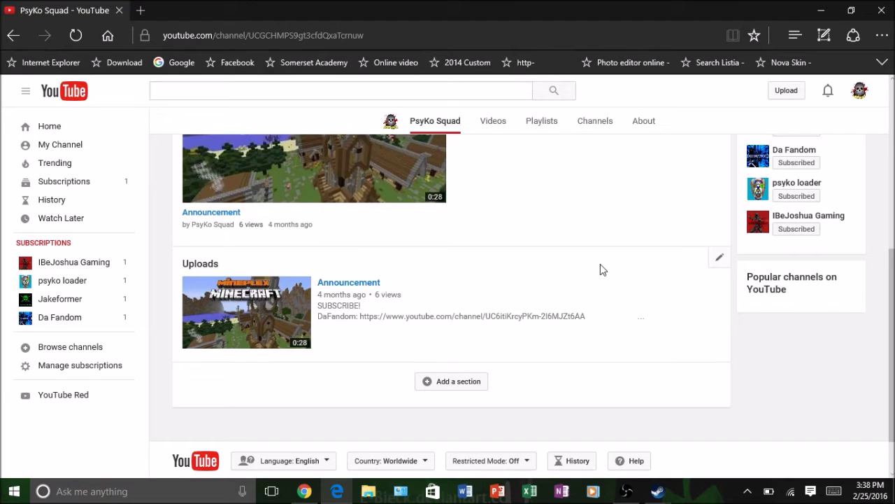
scroll(357, 259, up, 5)
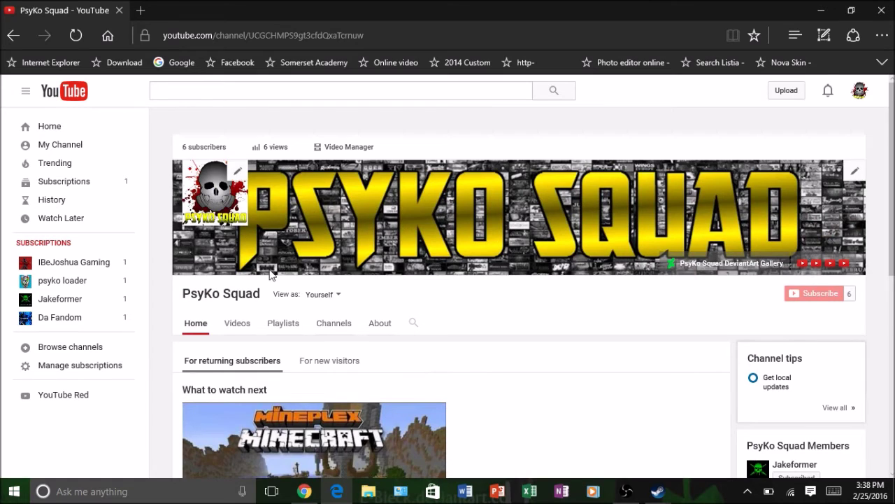
scroll(287, 329, down, 2)
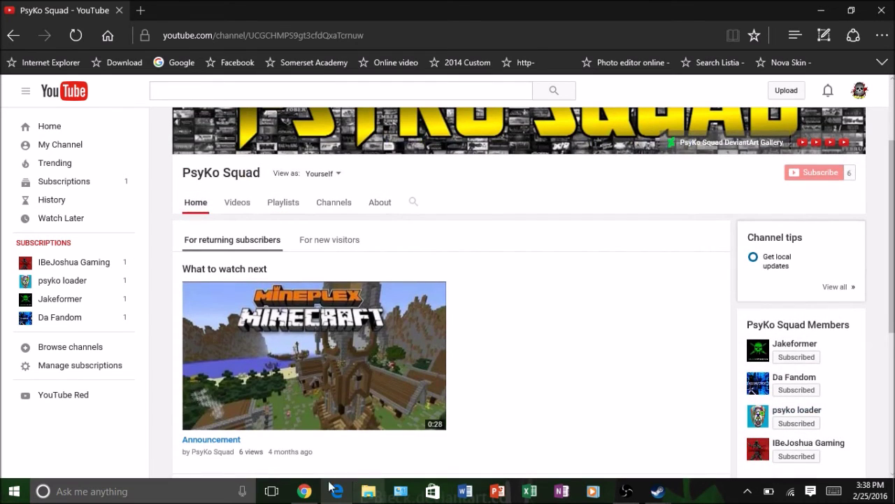
click(304, 492)
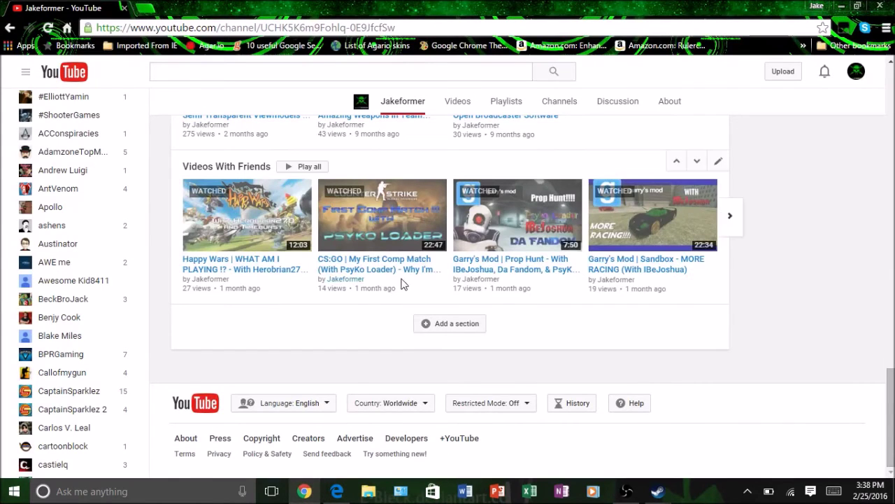
scroll(402, 297, up, 5)
scroll(406, 315, up, 8)
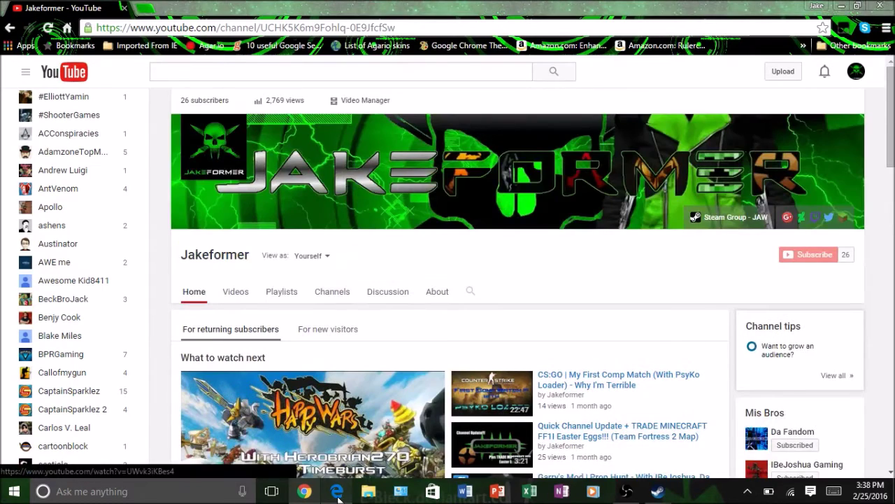
Switch to Edge and open the PsyKo Squad channel's Advanced settings in Creator Studio, going through Video Manager.
click(337, 491)
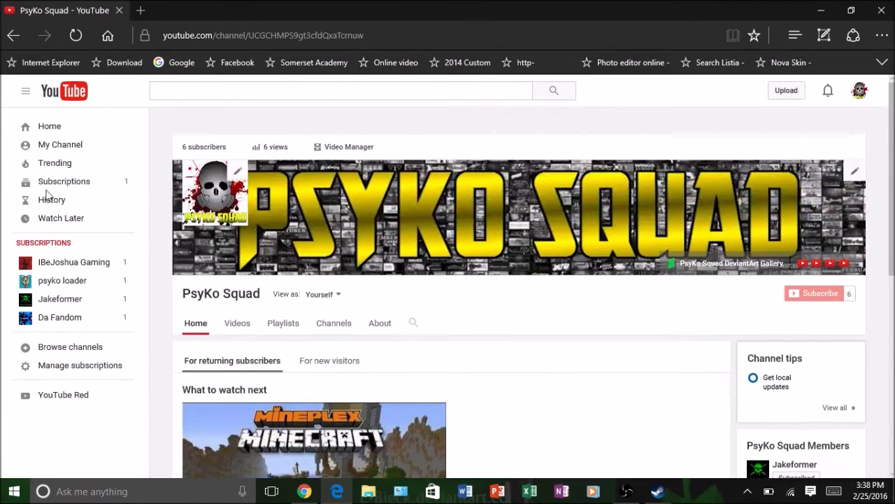
click(344, 153)
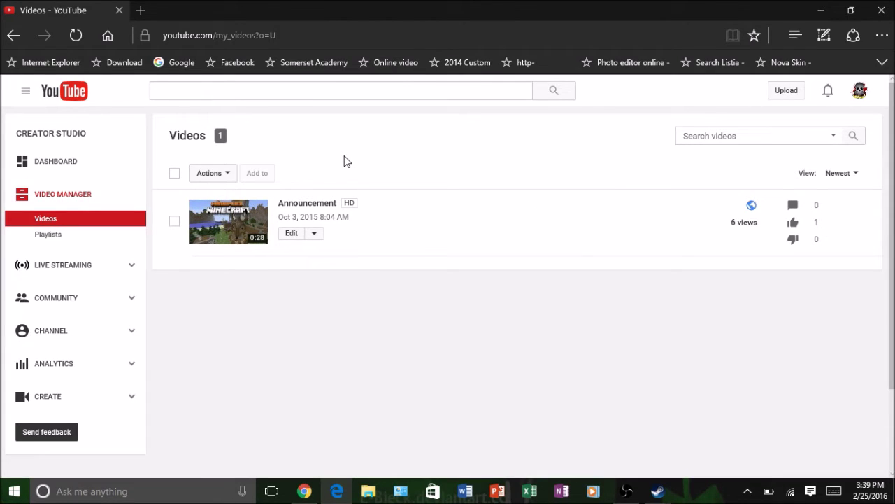
click(109, 336)
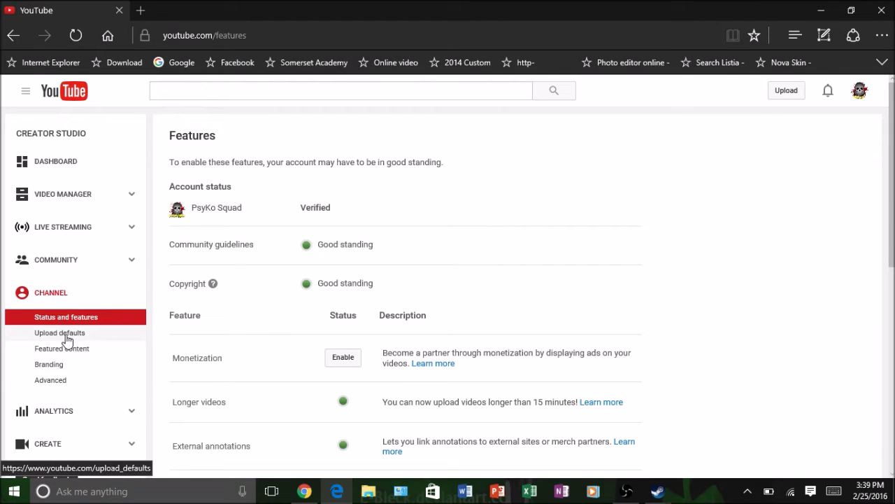
click(55, 383)
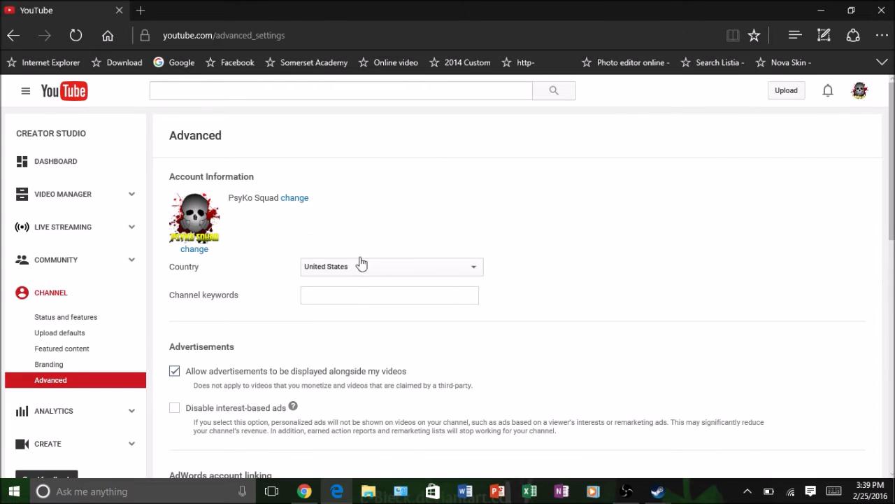
Review the Advanced channel settings, from account information and advertisements to associated website, channel recommendations and subscriber counts.
scroll(508, 190, down, 1)
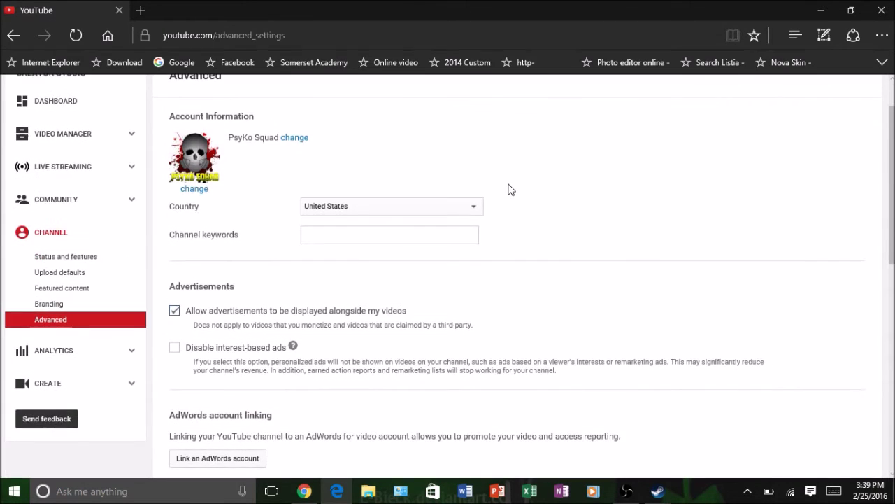
scroll(508, 189, up, 1)
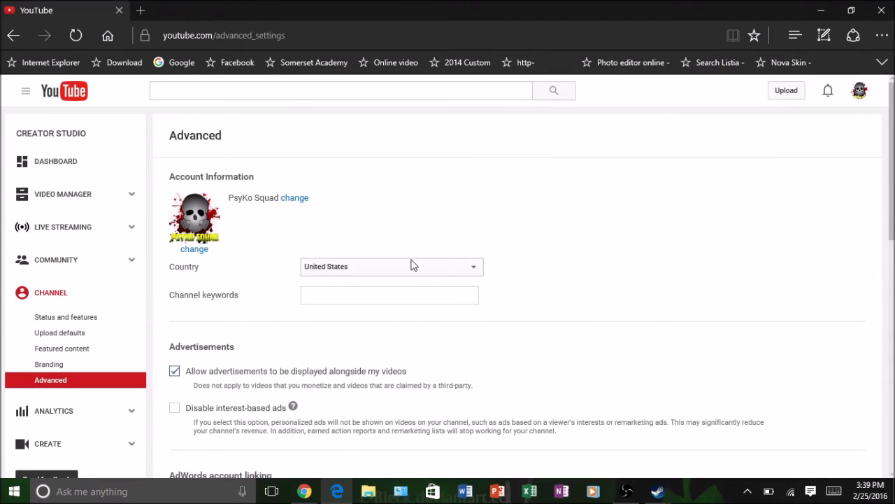
scroll(412, 262, down, 2)
scroll(530, 350, down, 3)
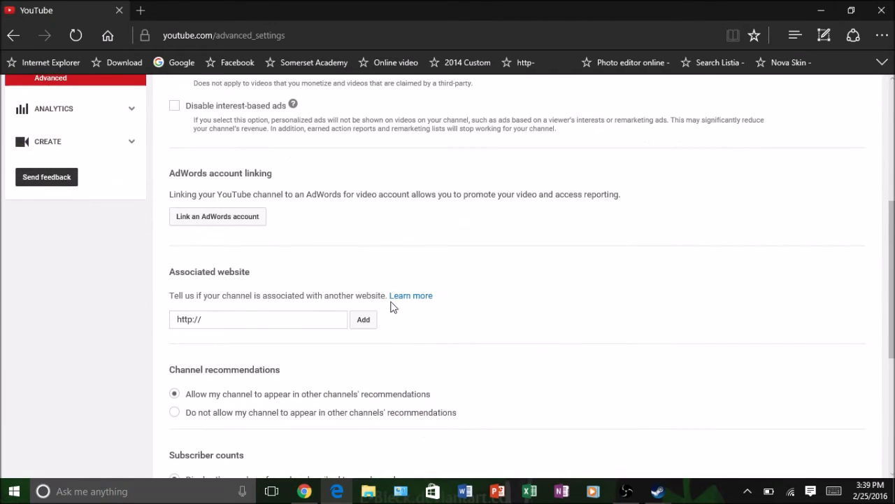
scroll(259, 311, down, 2)
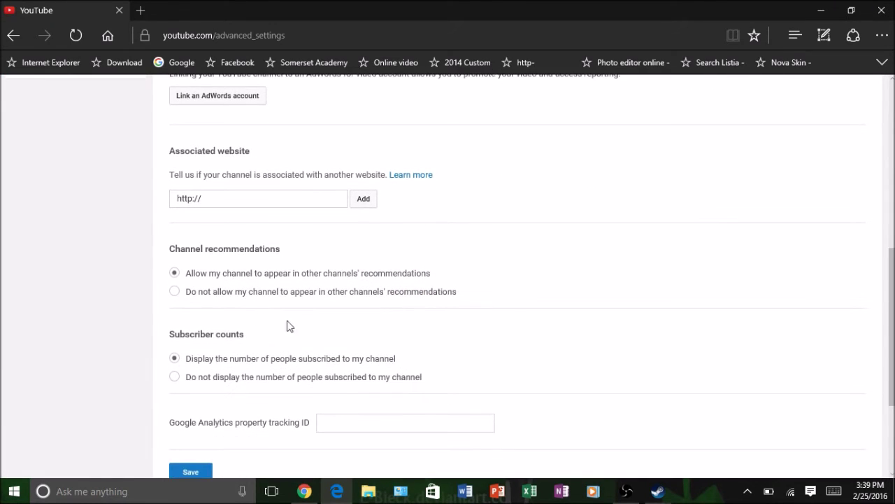
scroll(288, 323, down, 2)
scroll(508, 301, up, 5)
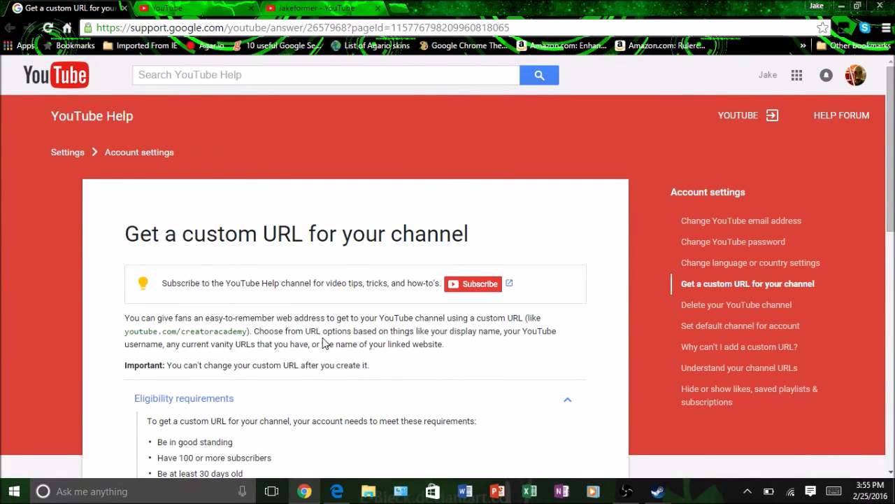
Examine the custom URL eligibility requirements and setup steps in Chrome's YouTube Help article, highlighting the "Have 100 or more subscribers" requirement.
scroll(324, 343, down, 2)
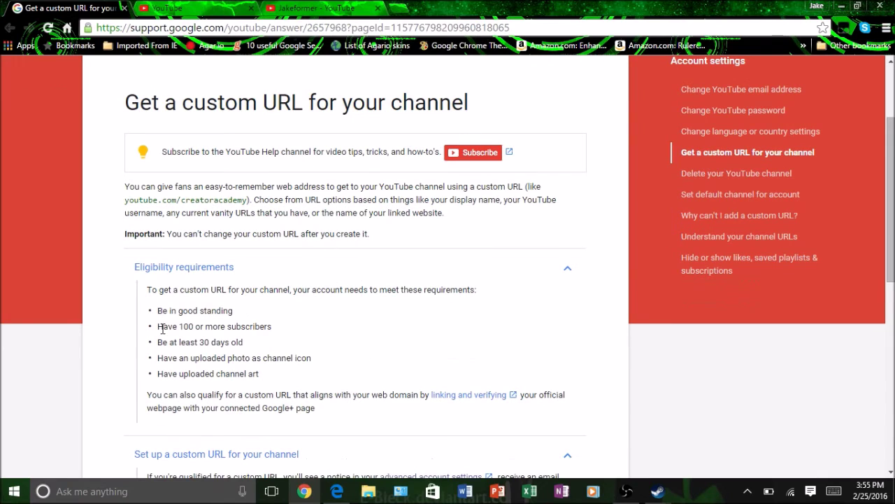
drag(158, 328, 278, 331)
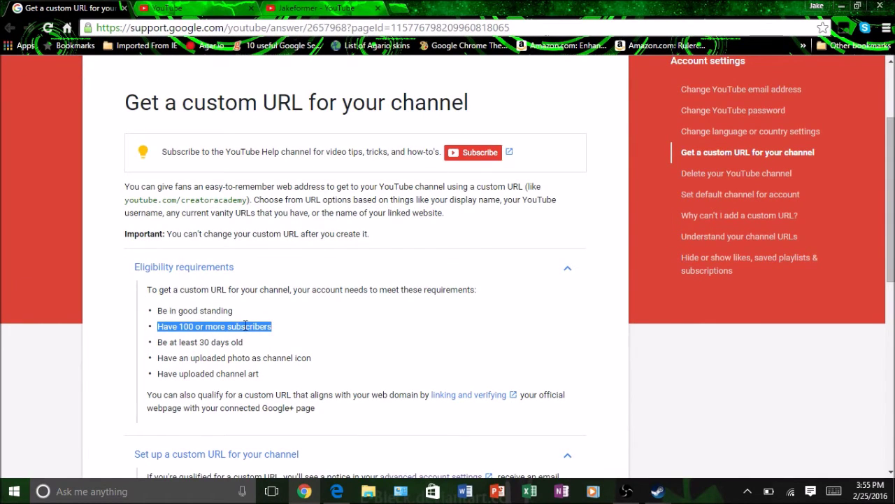
scroll(245, 325, down, 2)
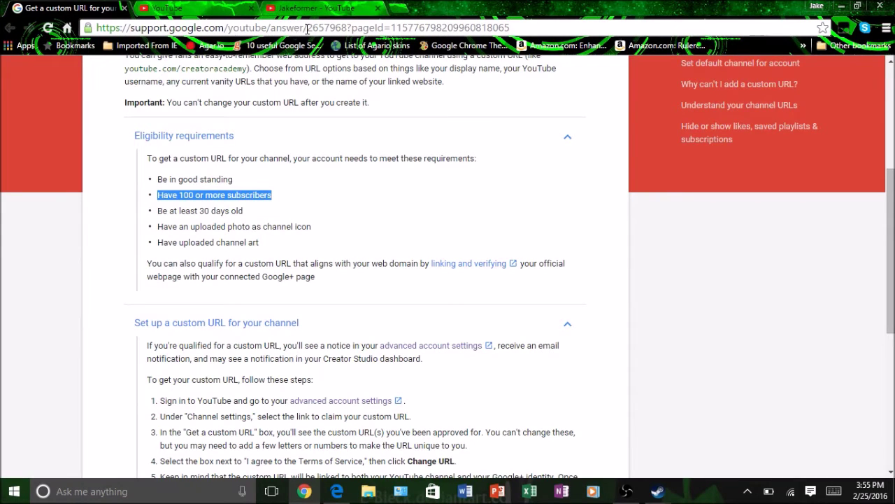
scroll(314, 254, down, 1)
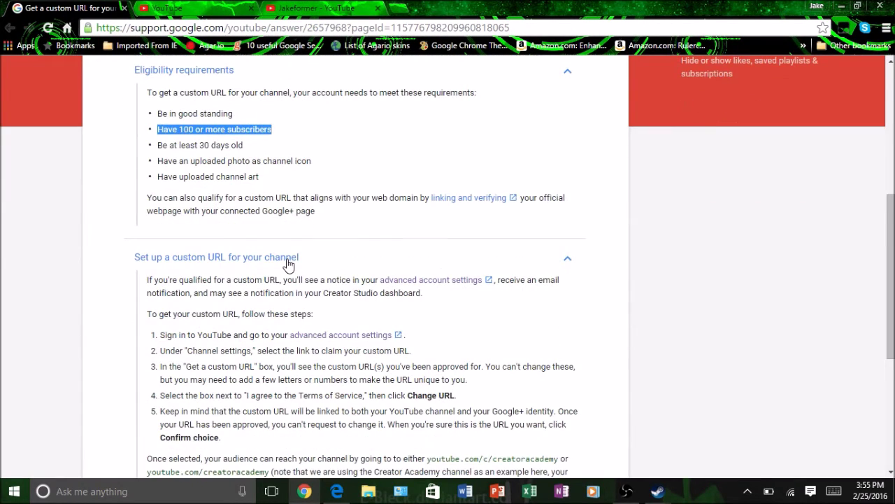
scroll(286, 261, up, 2)
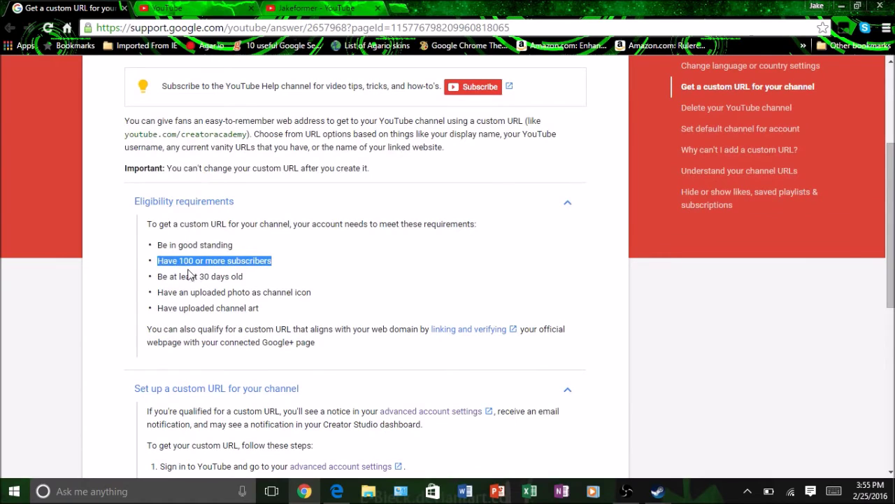
click(273, 264)
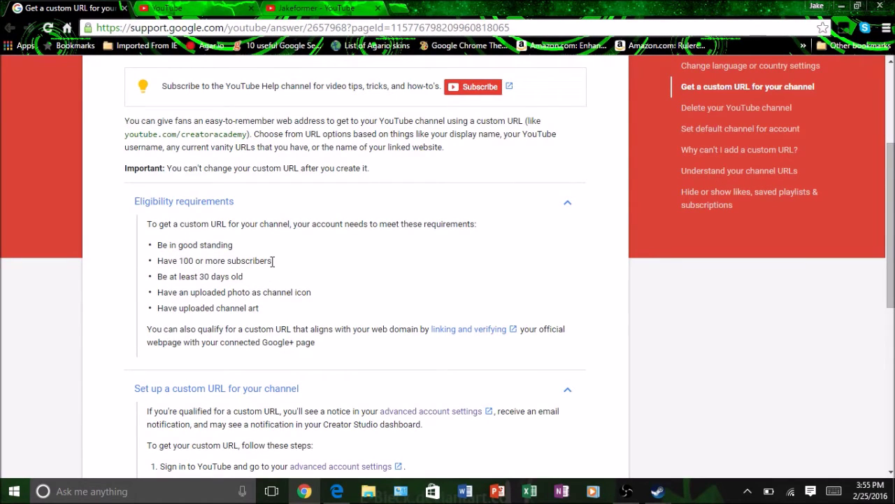
Highlight the "Have 100 or more subscribers" requirement and compare it with Jakeformer's Advanced settings and channel page.
drag(273, 261, 160, 257)
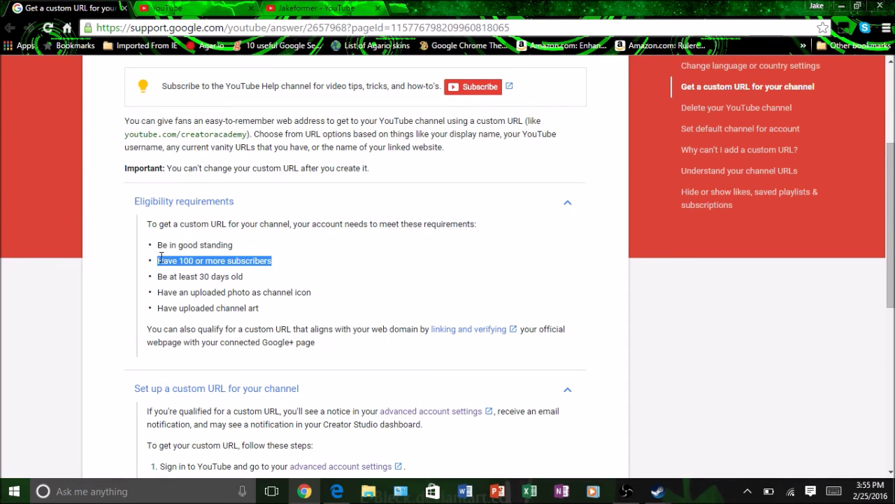
click(209, 9)
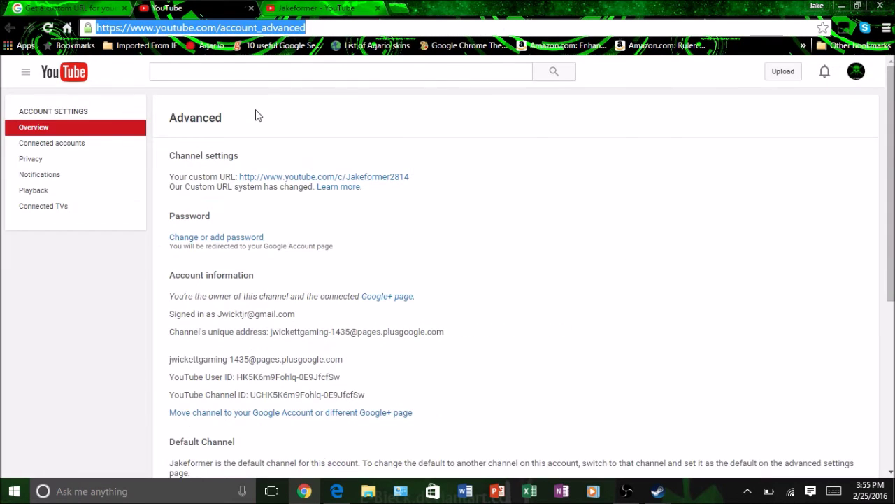
click(313, 7)
click(183, 9)
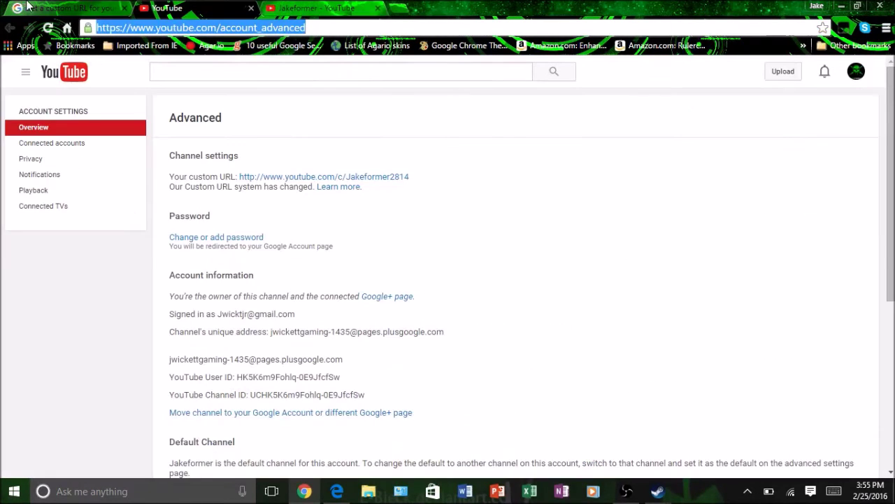
click(126, 7)
click(184, 7)
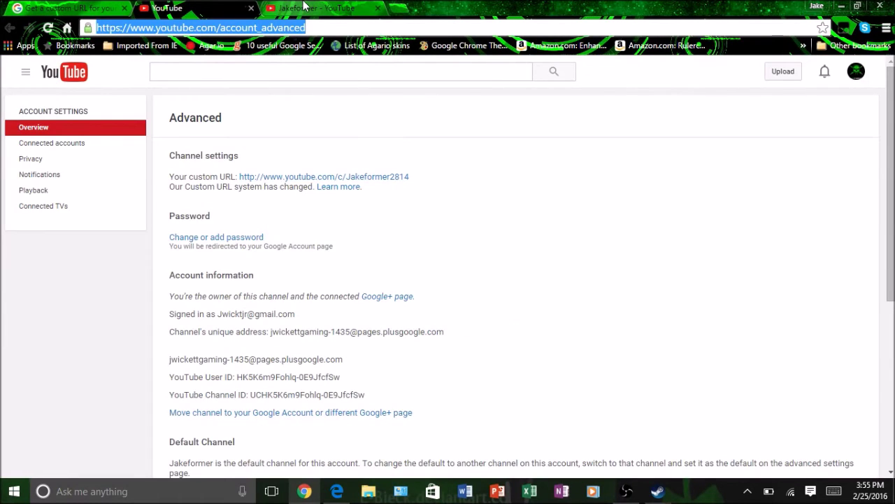
click(304, 5)
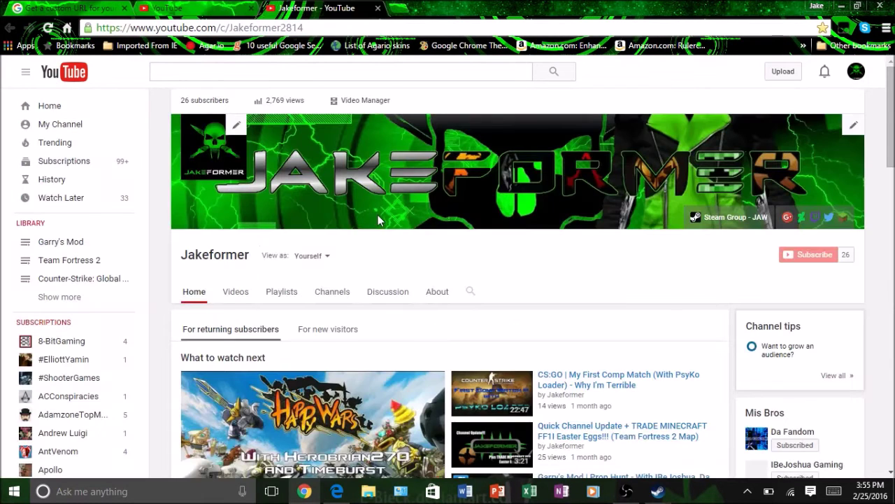
click(234, 7)
click(84, 8)
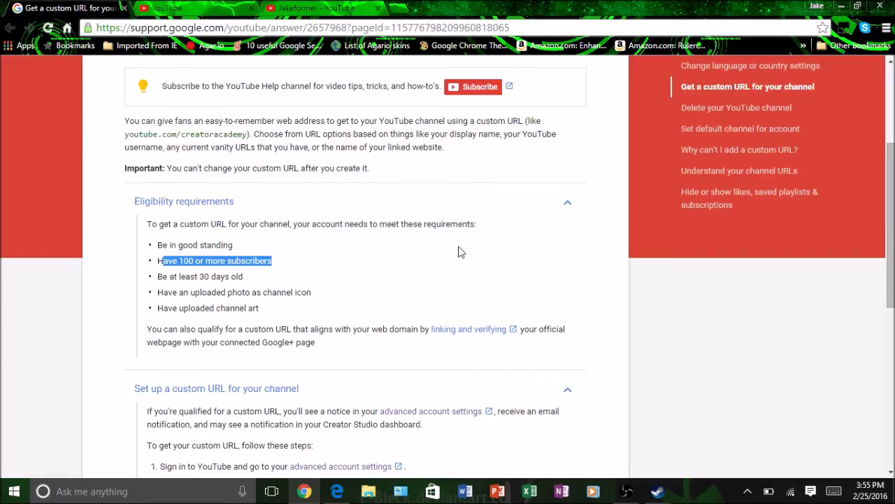
scroll(451, 300, down, 1)
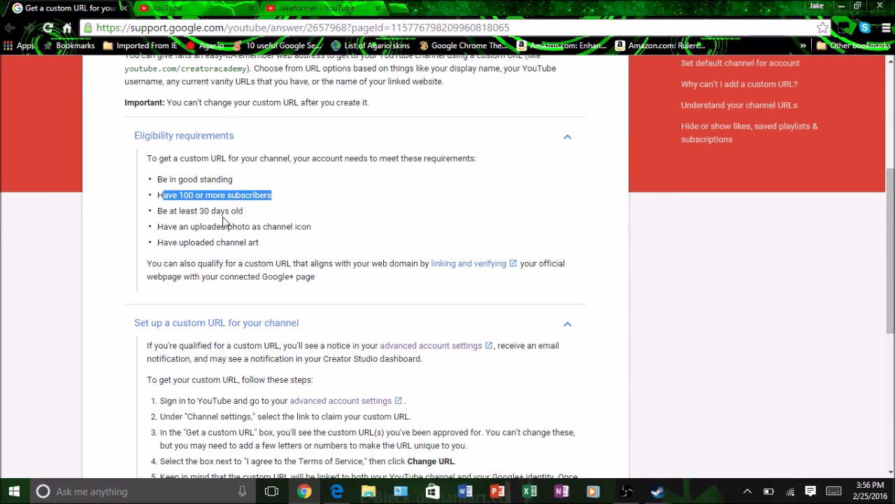
scroll(216, 210, down, 2)
scroll(216, 209, up, 1)
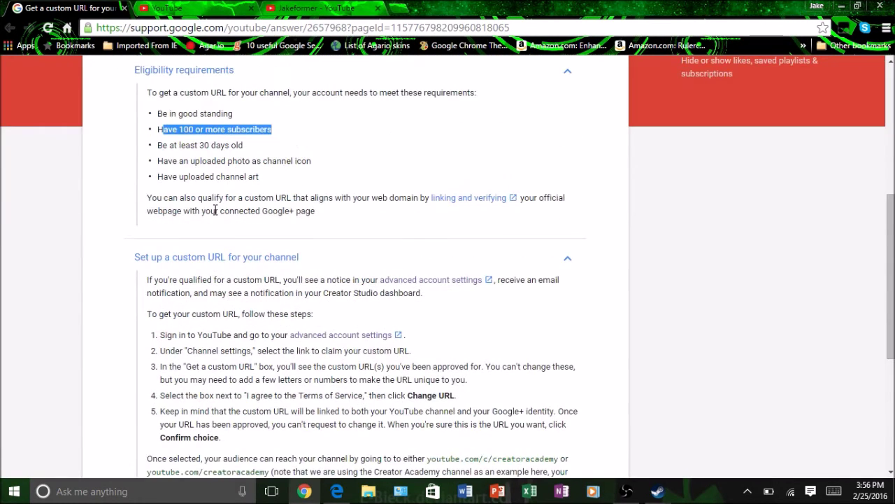
scroll(216, 210, down, 1)
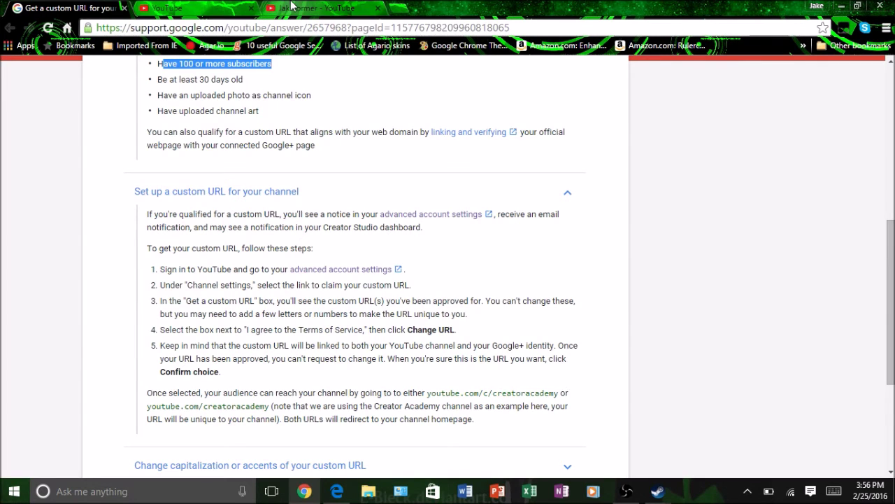
click(294, 7)
click(199, 8)
click(294, 6)
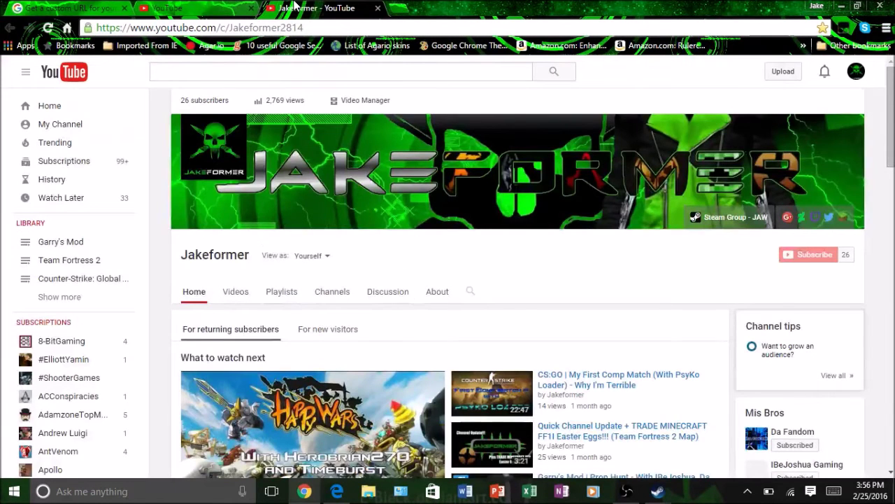
click(200, 8)
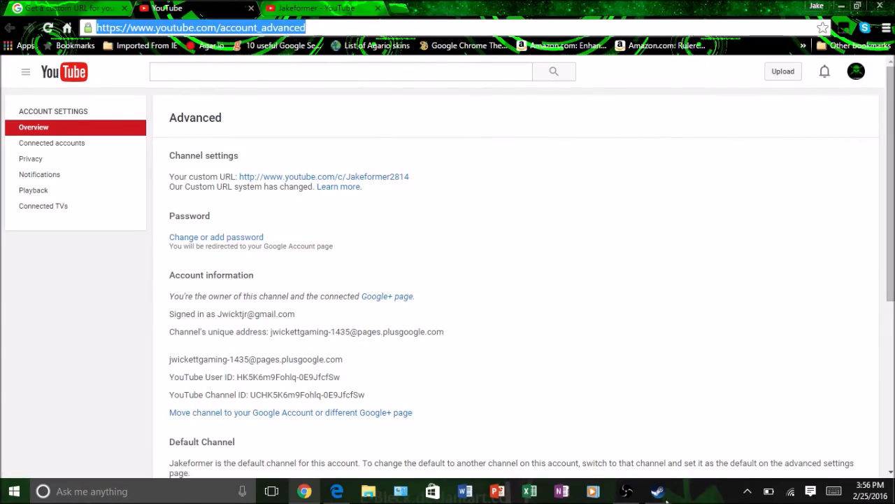
mouse_move(661, 493)
mouse_move(695, 398)
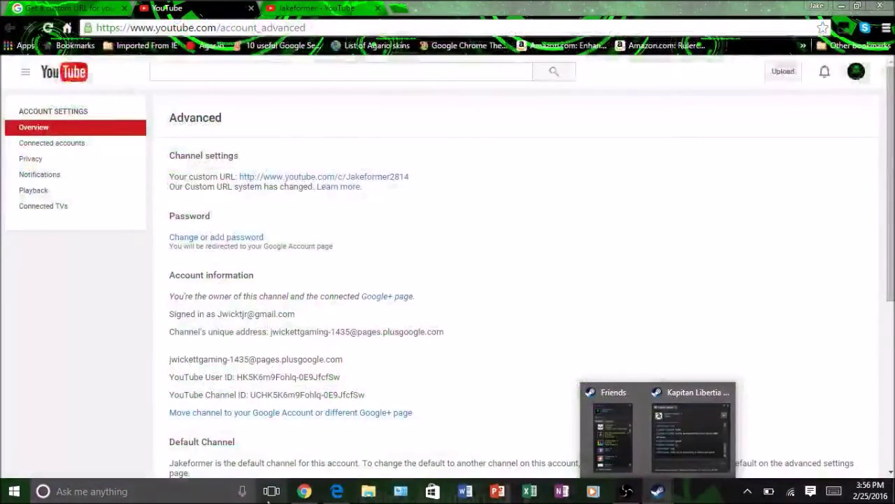
click(478, 5)
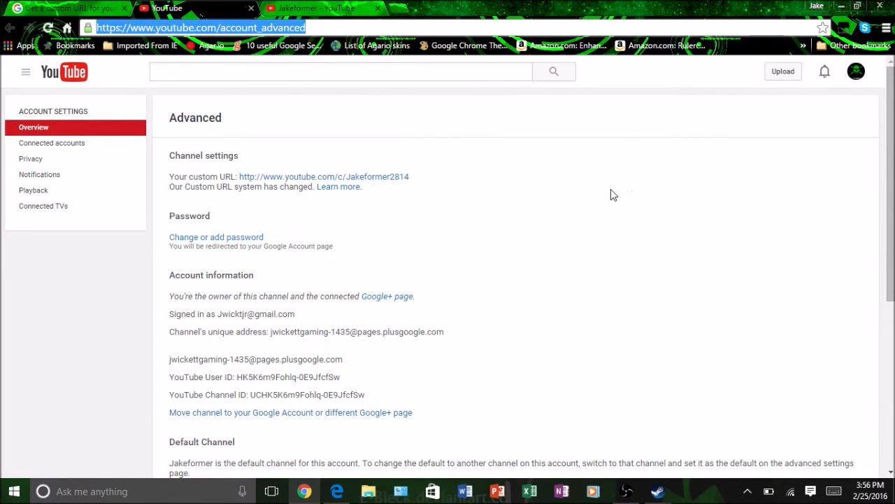
Close the Jakeformer channel page in Chrome, keeping the Help article and the Advanced settings open.
click(322, 8)
click(70, 8)
click(201, 10)
click(378, 8)
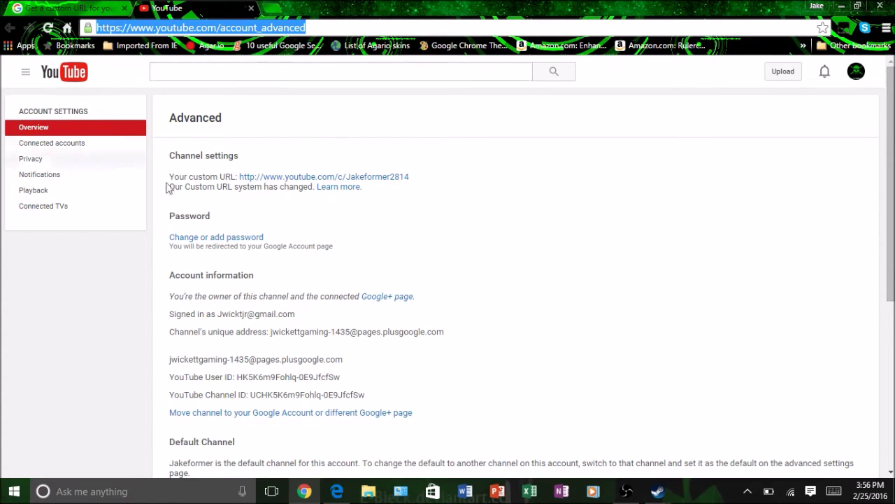
Glance at the PsyKo Squad settings in Edge, and open Jakeformer's Upload Defaults in Chrome through Video Manager.
click(341, 494)
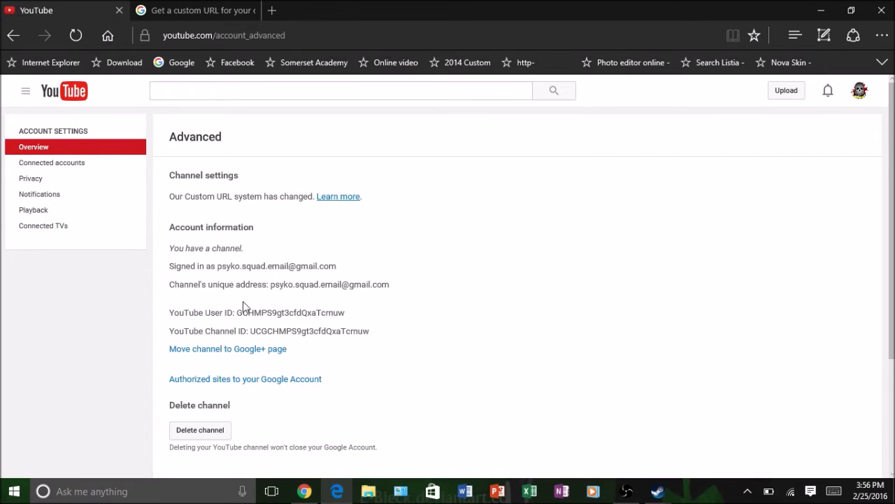
click(306, 492)
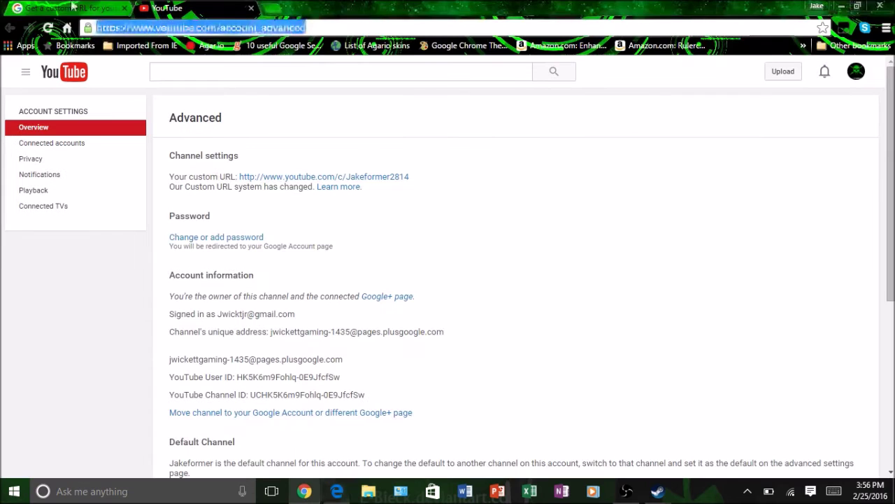
click(312, 26)
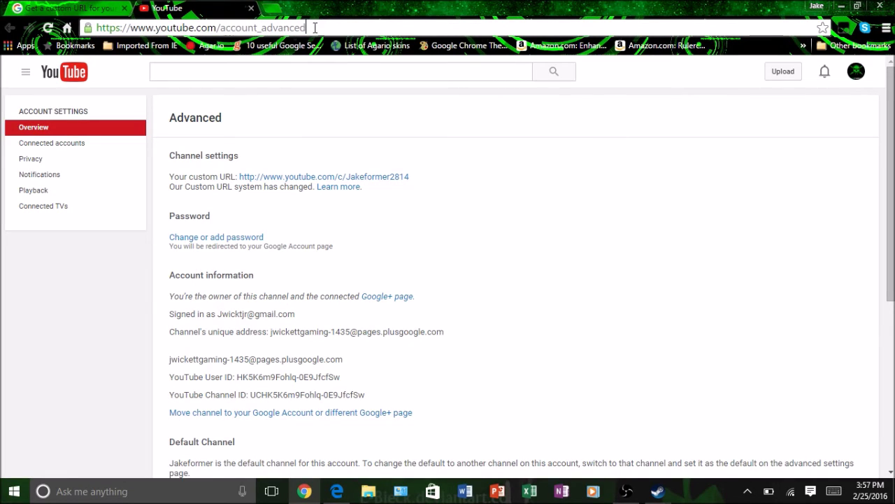
click(67, 28)
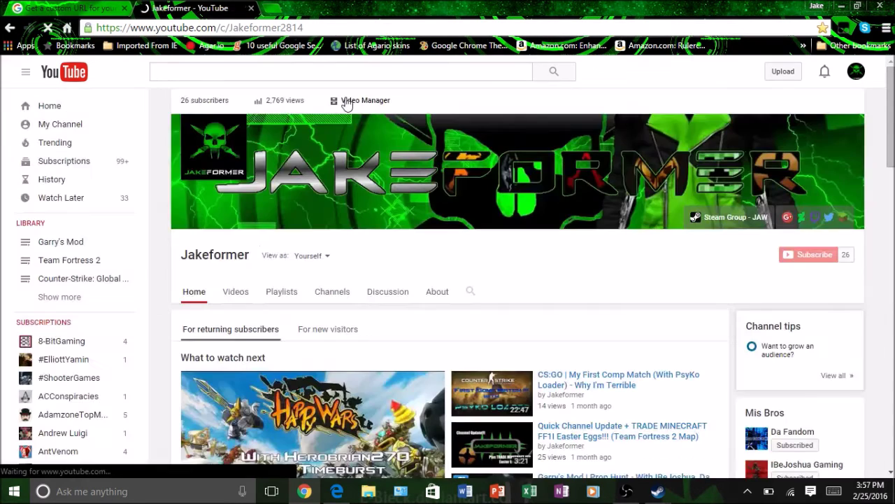
click(347, 101)
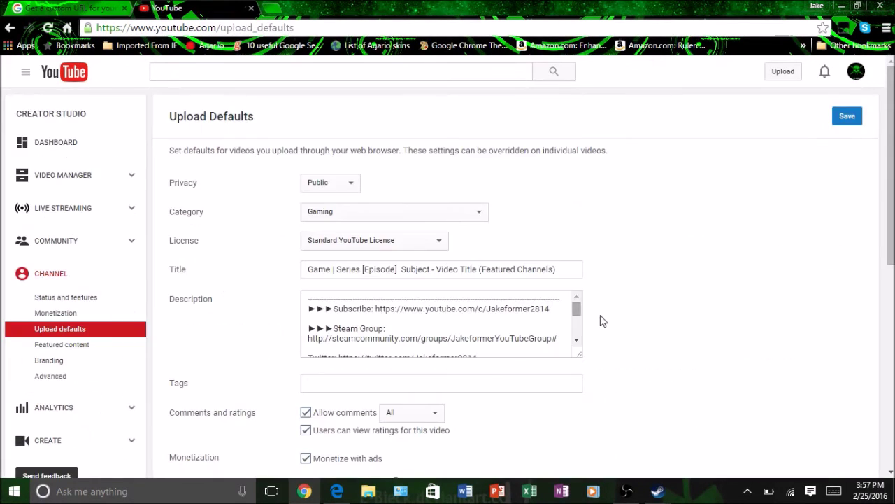
Examine the default description and each part of the default title template, from Game and Series to Featured Channels.
drag(577, 312, 569, 339)
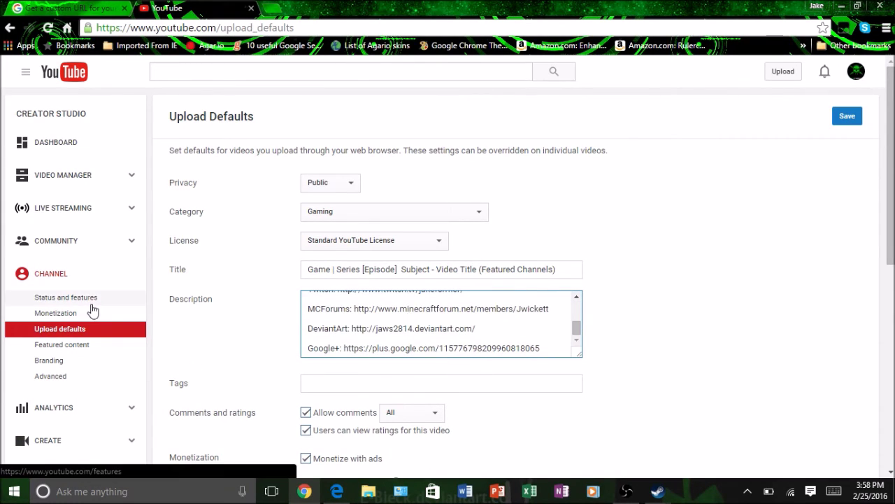
scroll(421, 331, up, 5)
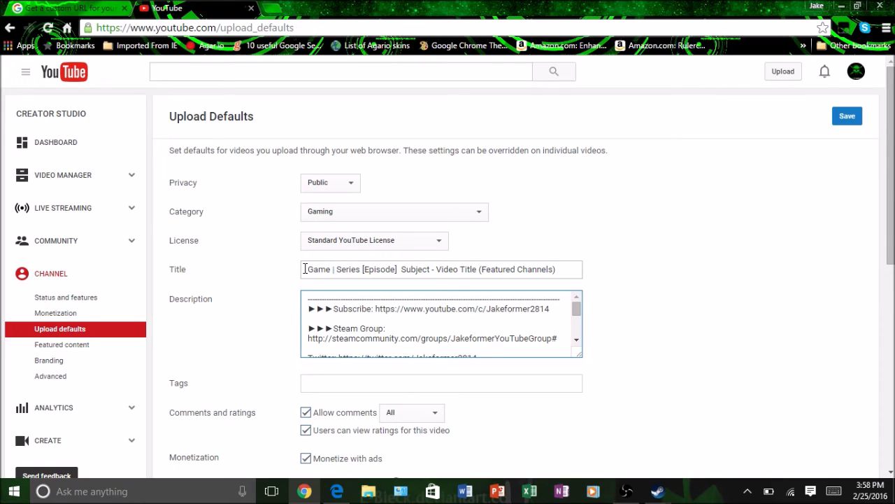
drag(305, 269, 331, 266)
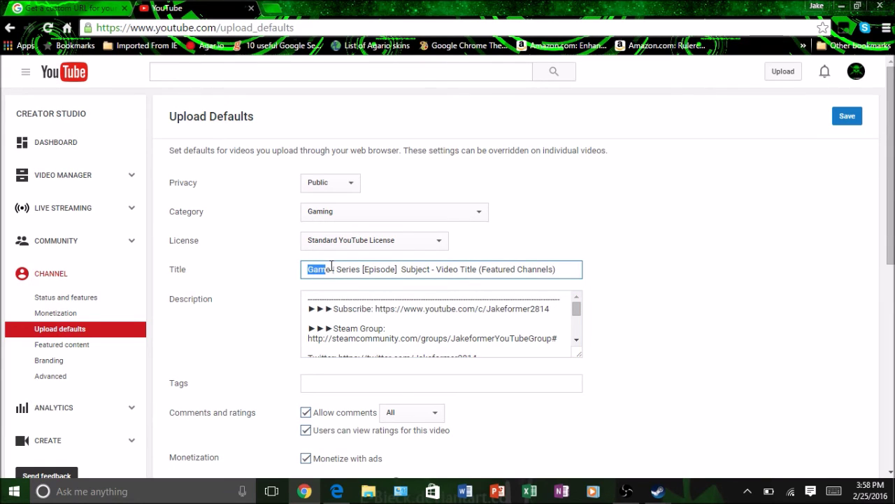
click(334, 269)
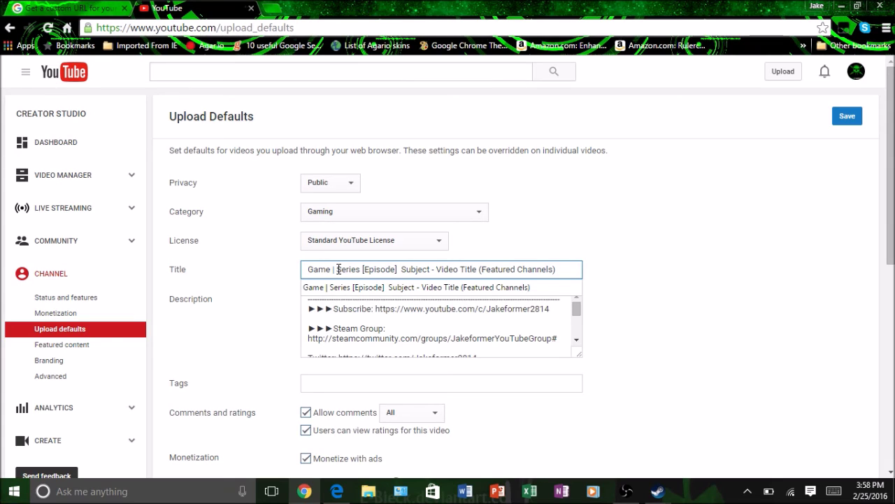
drag(338, 270, 524, 271)
click(482, 270)
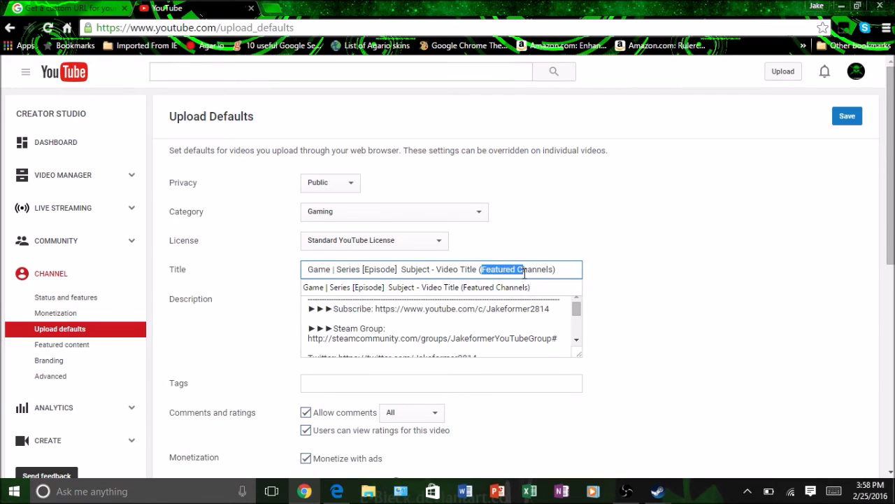
key(End)
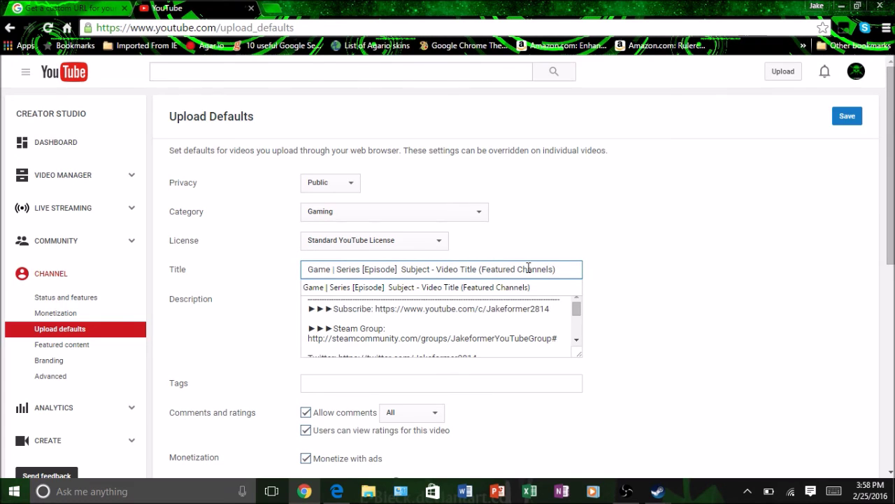
click(787, 267)
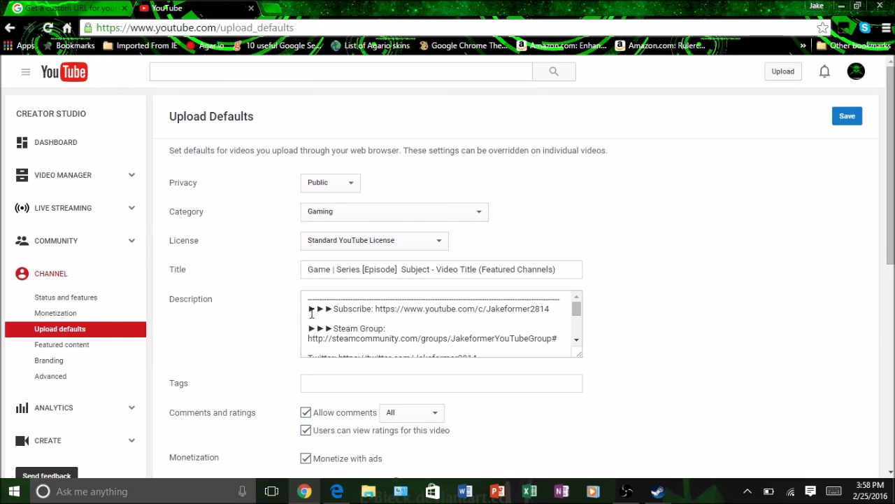
Insert a blank line above the divider at the start of the default description.
mouse_move(578, 308)
mouse_down()
mouse_move(578, 334)
mouse_move(578, 308)
mouse_up()
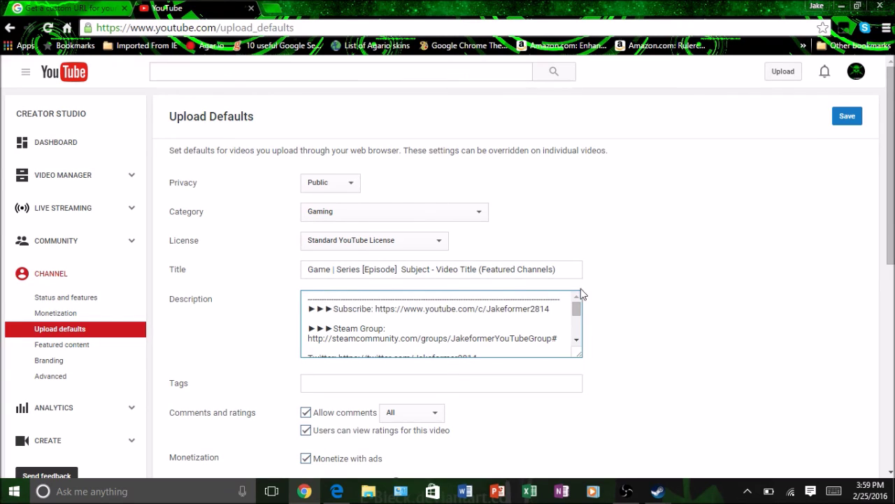
click(307, 299)
key(Return)
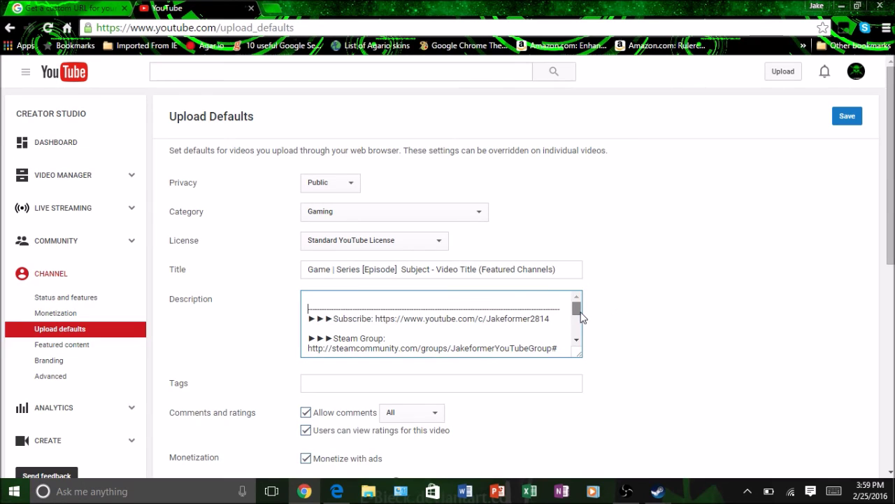
Review the social links in the default description and the comment, monetization and ad format defaults.
drag(579, 312, 584, 324)
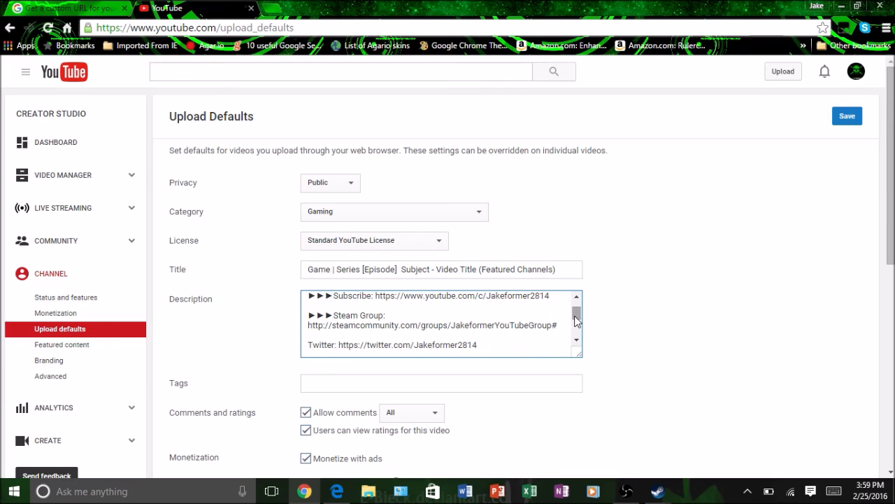
drag(577, 320, 576, 326)
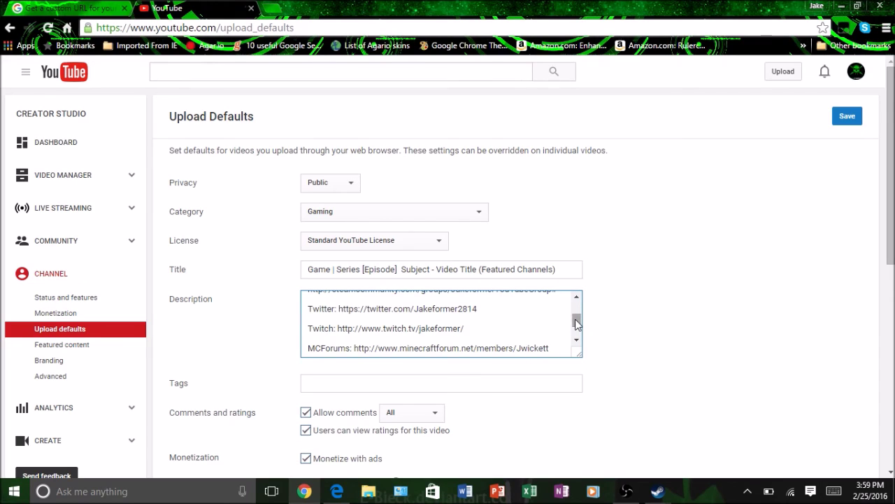
drag(576, 321, 576, 326)
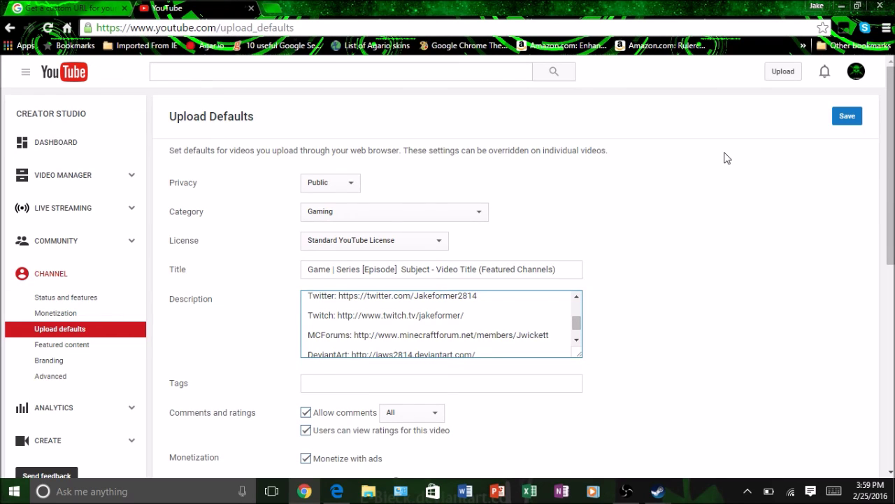
scroll(303, 320, down, 1)
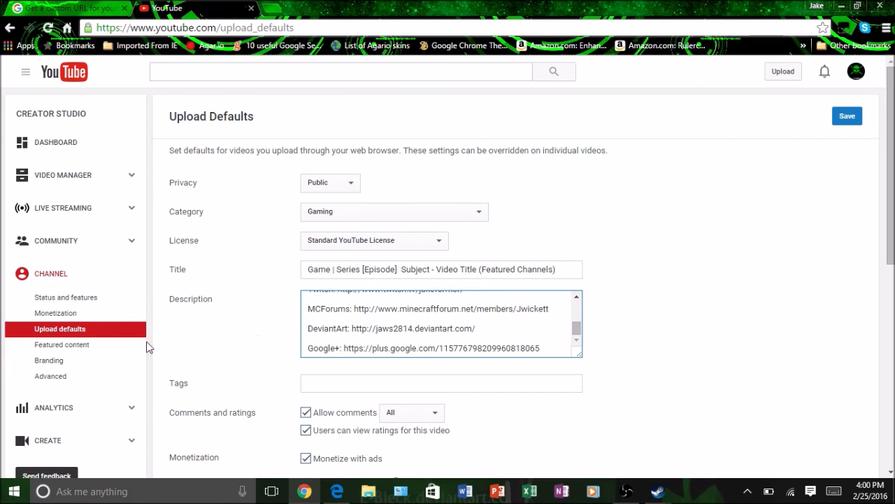
scroll(467, 340, up, 4)
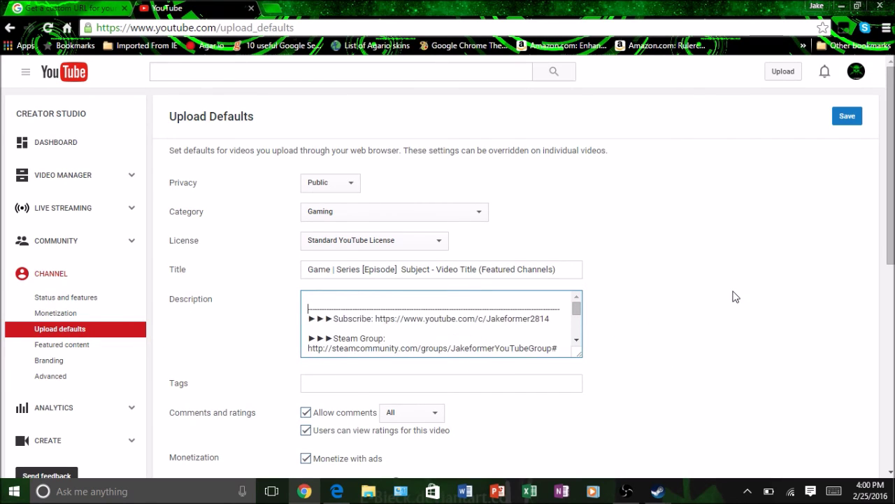
scroll(734, 296, down, 2)
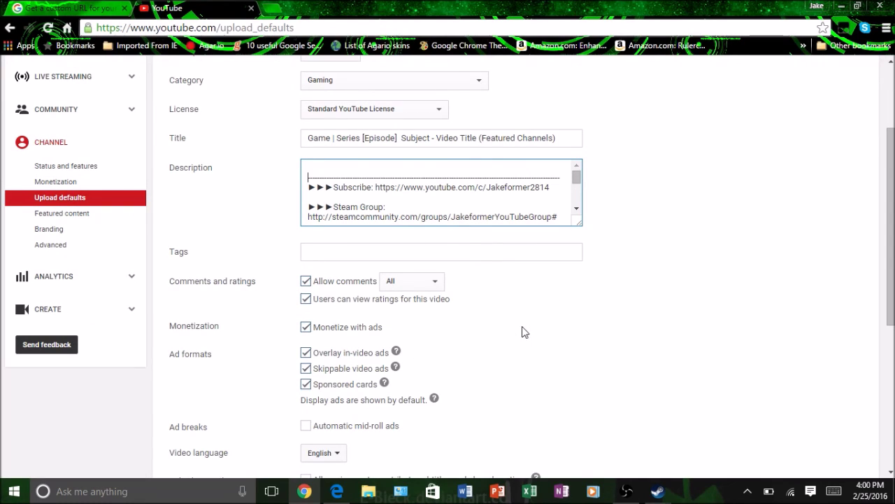
scroll(658, 245, up, 2)
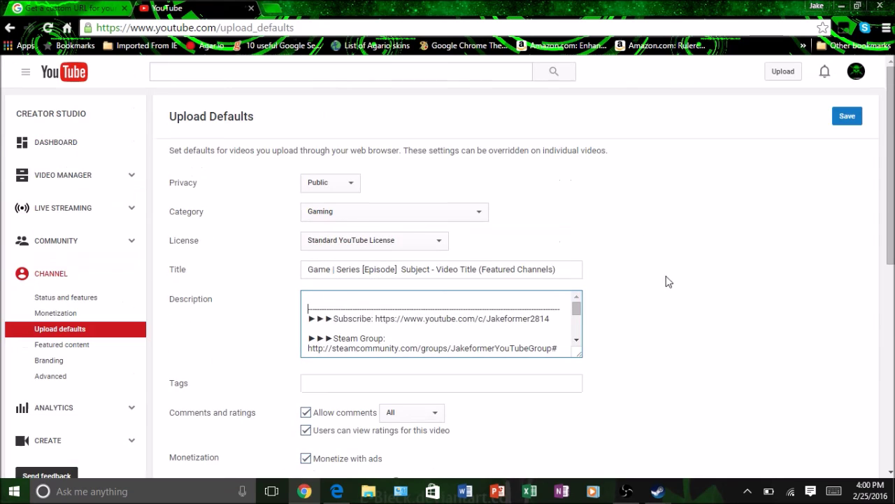
Check the default category options and return to the Jakeformer channel page, discarding the unsaved upload defaults.
click(316, 218)
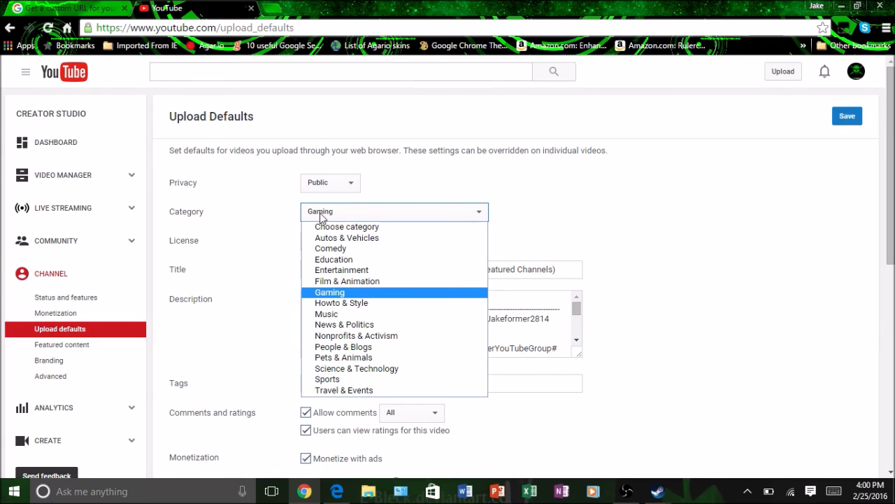
click(322, 217)
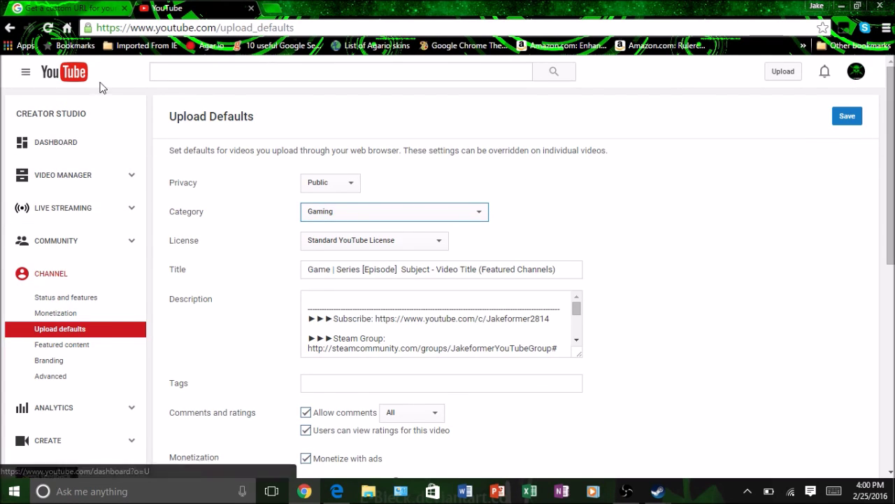
click(67, 27)
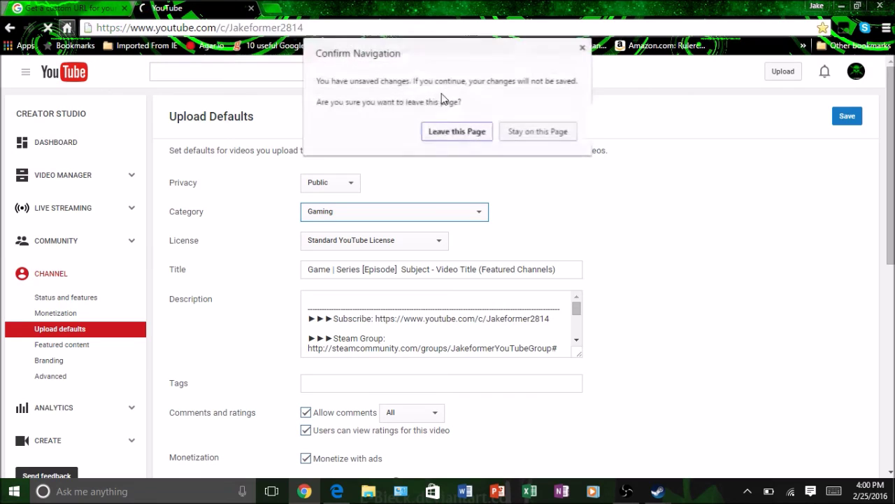
click(470, 135)
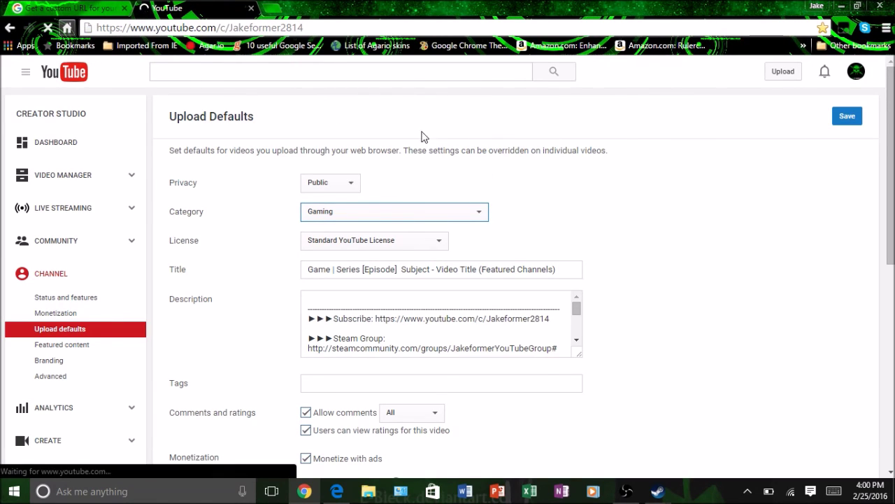